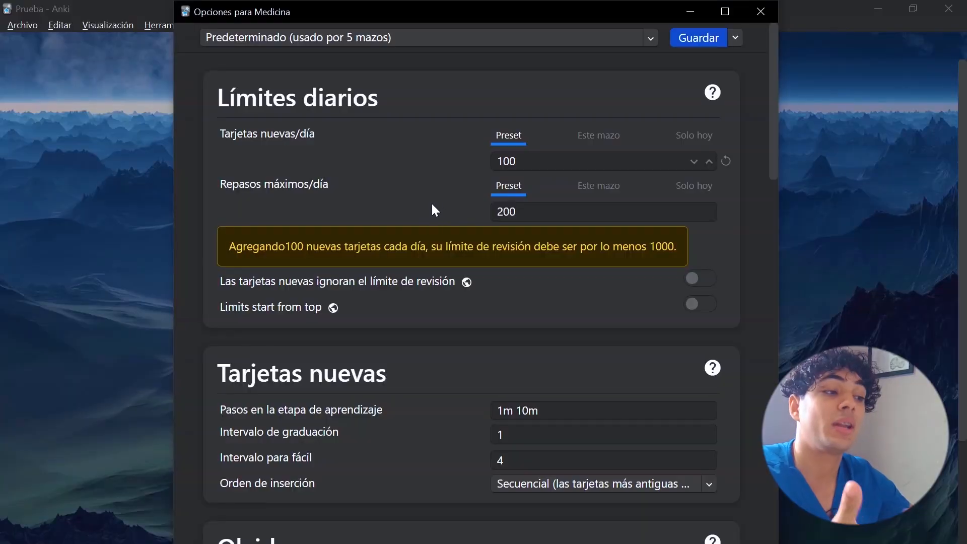
Set the maximum reviews per day in the Medicina deck's preset to 9999.
{"action": "left_click_drag", "start_coordinate": [527, 212], "coordinate": [478, 215]}
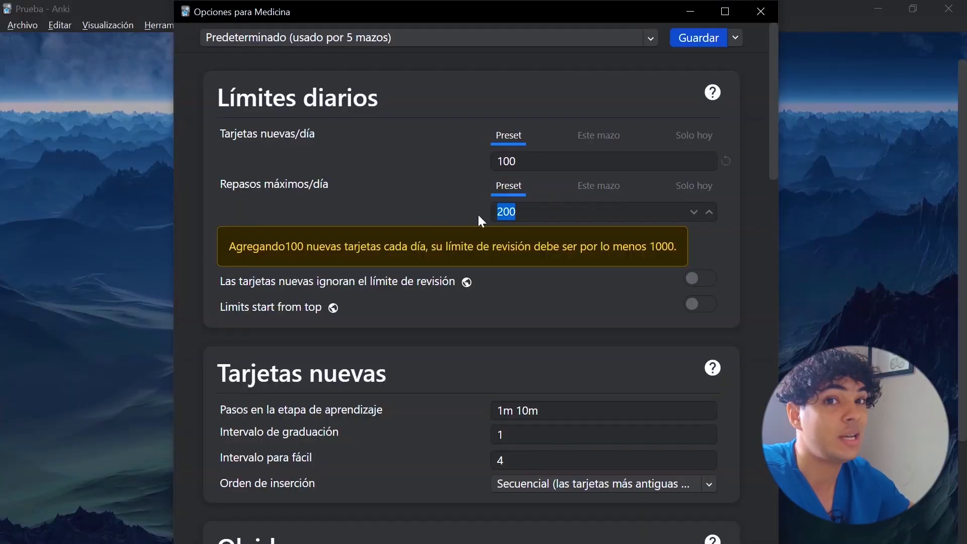
{"action": "type", "text": "99999999999"}
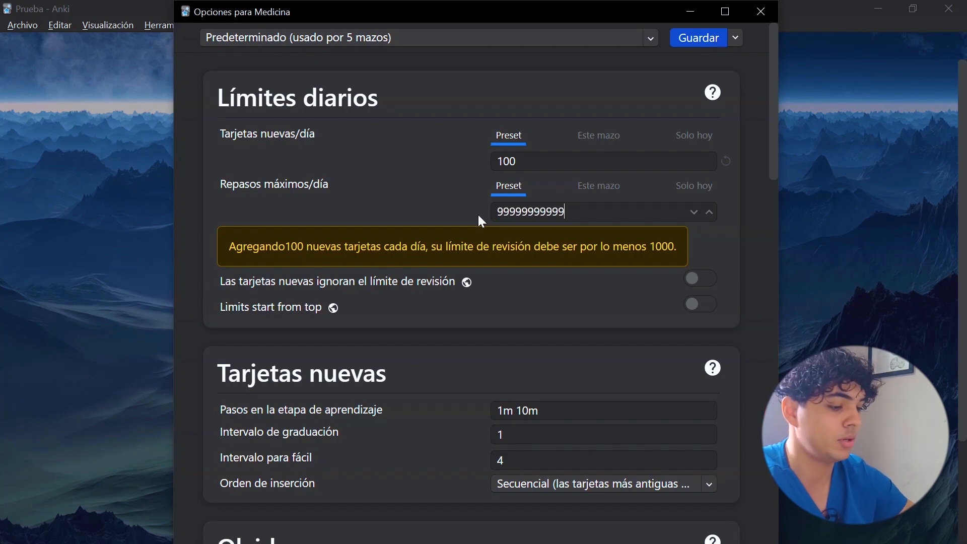
{"action": "left_click", "coordinate": [443, 200]}
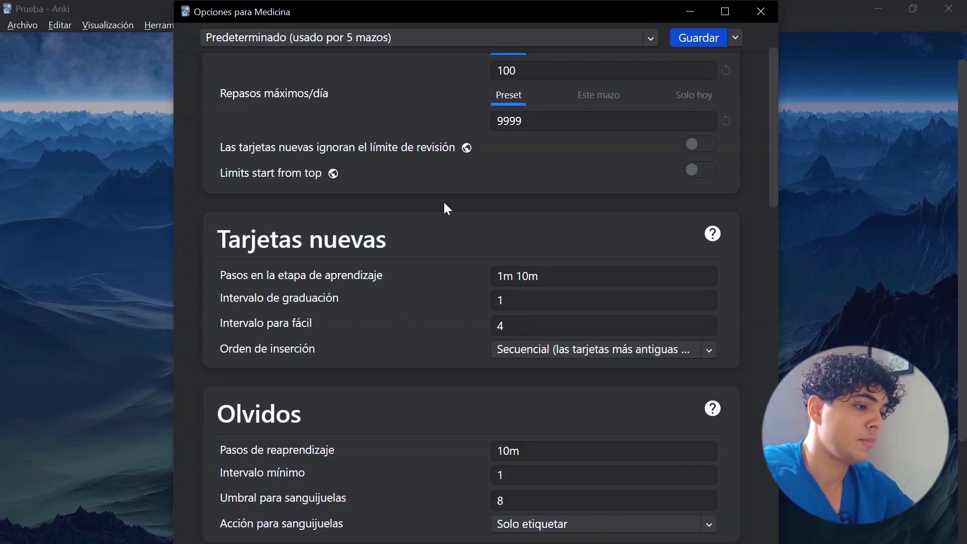
Add a Básico card with front "3+2" and back "5" to the deck Medicina::002 Segundo año.
{"action": "key", "text": "alt+Tab"}
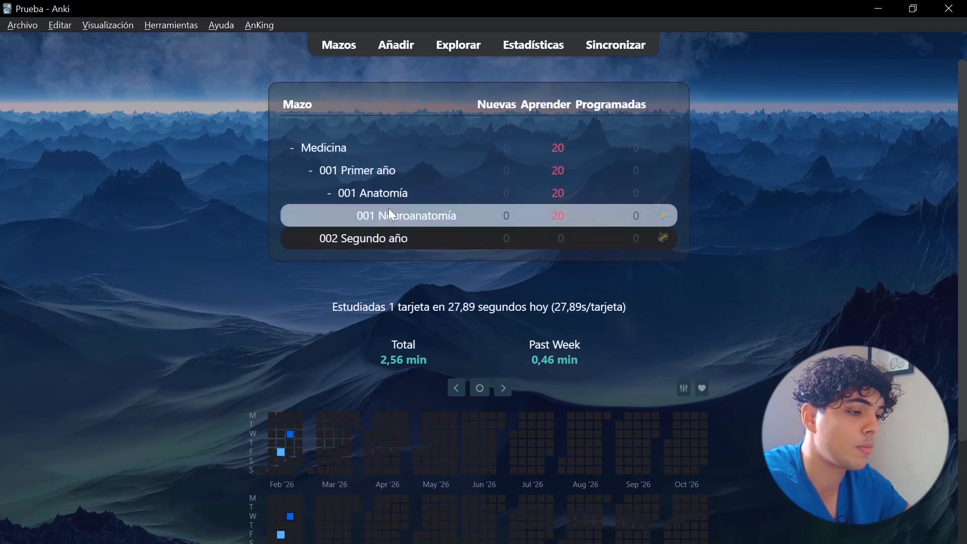
{"action": "left_click", "coordinate": [370, 238]}
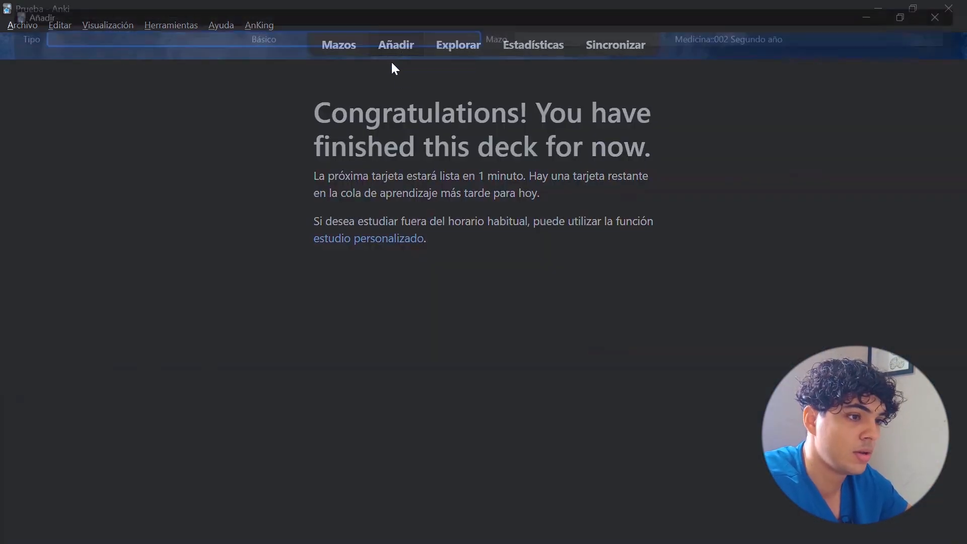
{"action": "left_click", "coordinate": [396, 46]}
{"action": "type", "text": "3+2"}
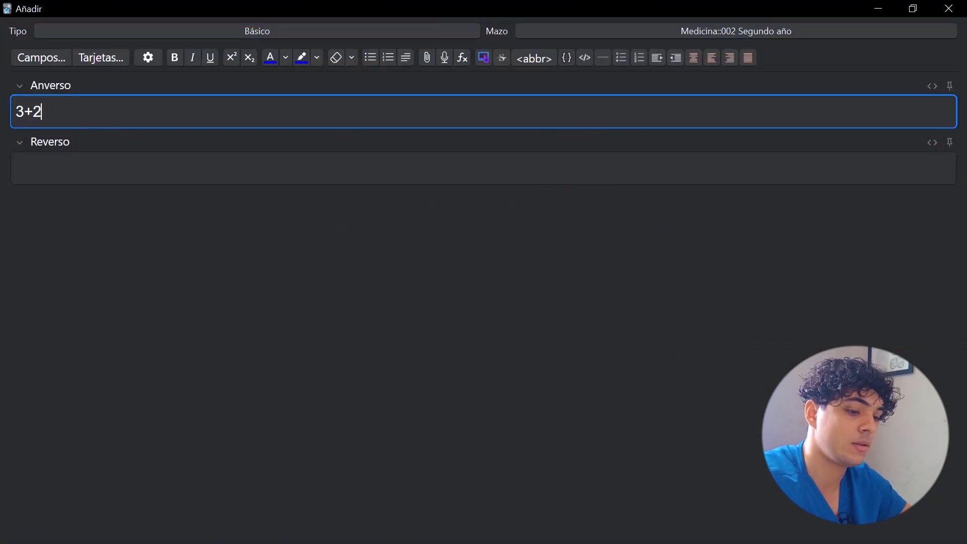
{"action": "key", "text": "Tab"}
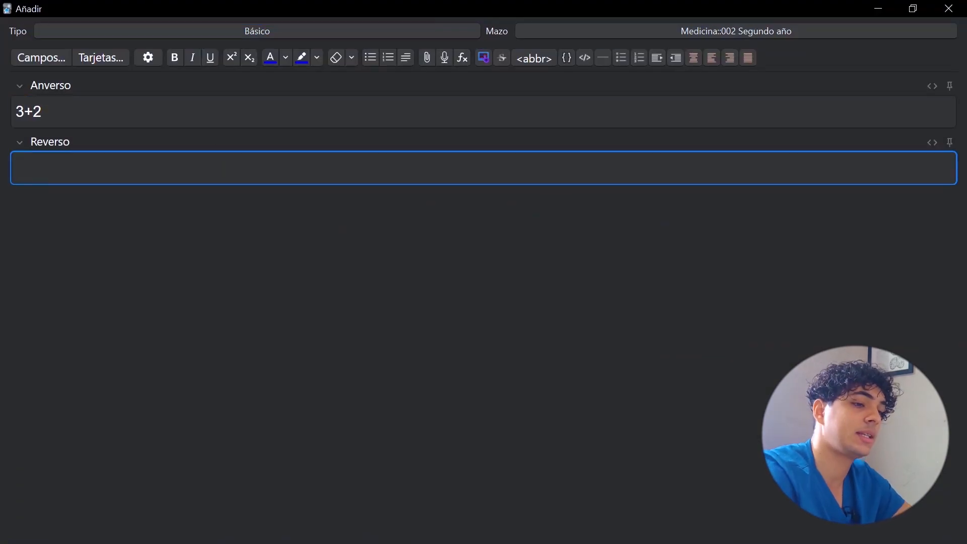
{"action": "type", "text": "5"}
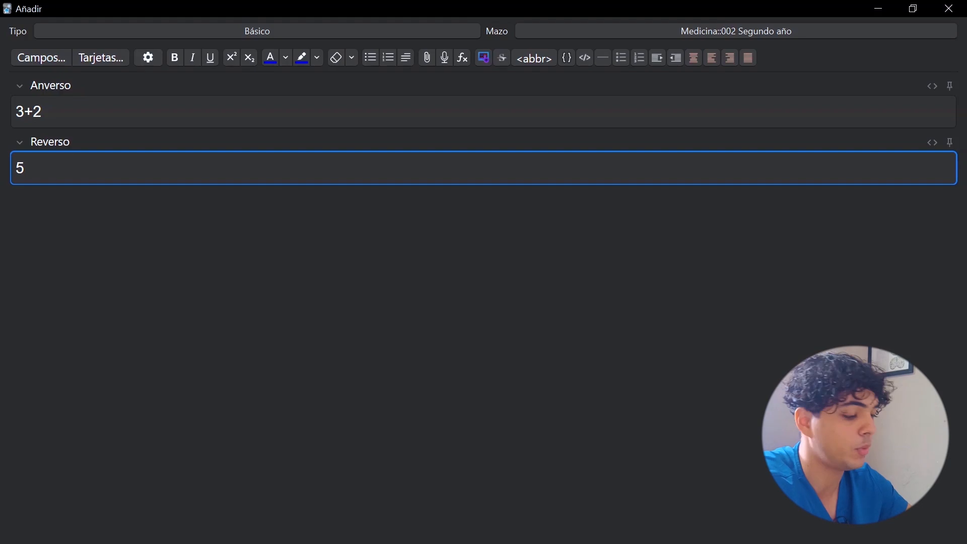
{"action": "key", "text": "ctrl+Return"}
{"action": "key", "text": "Escape"}
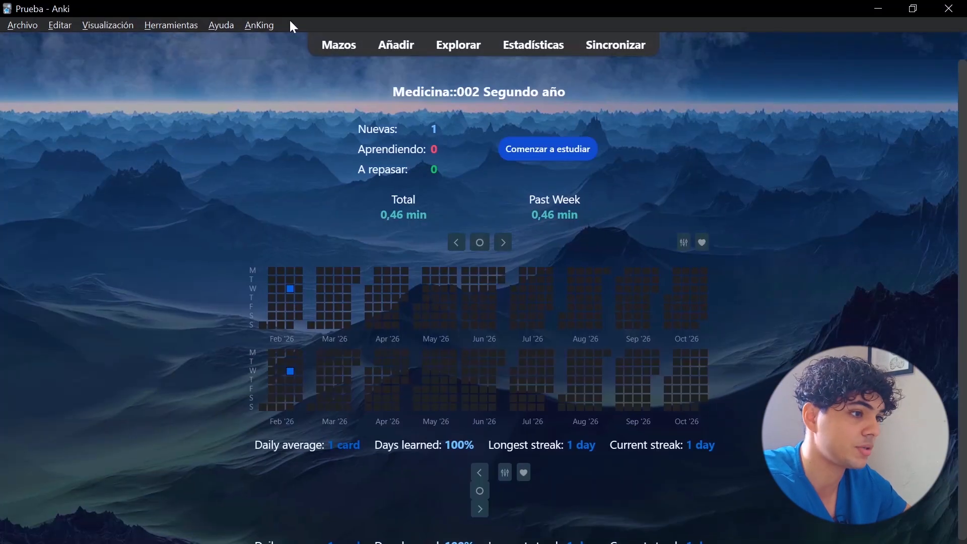
Study the 3+2 card in 002 Segundo año, revealing its answer and rating it Bien.
{"action": "left_click", "coordinate": [534, 157]}
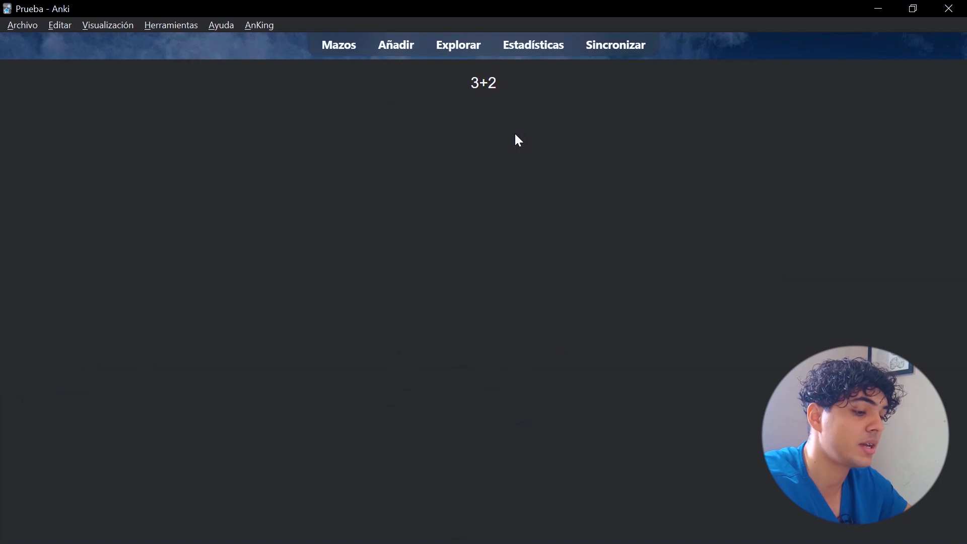
{"action": "key", "text": "space"}
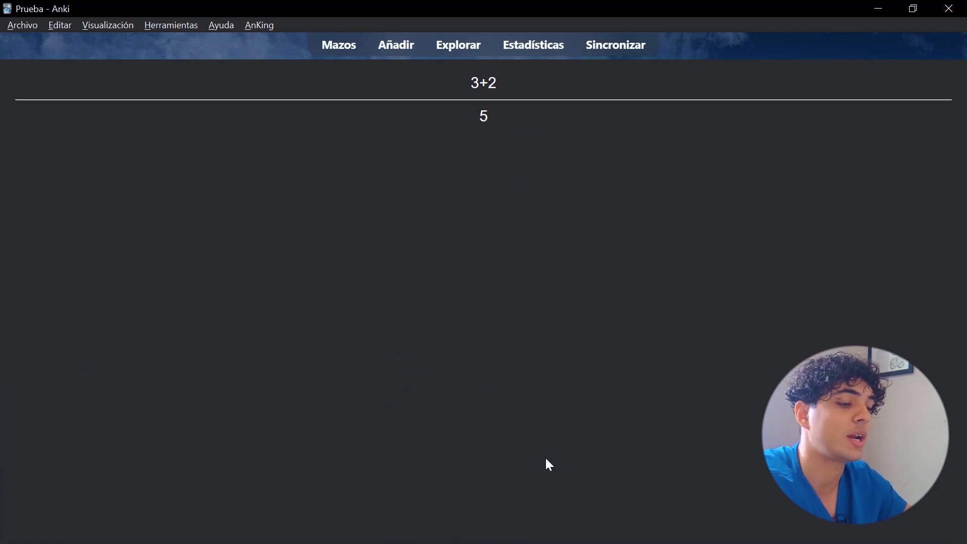
{"action": "mouse_move", "coordinate": [280, 523]}
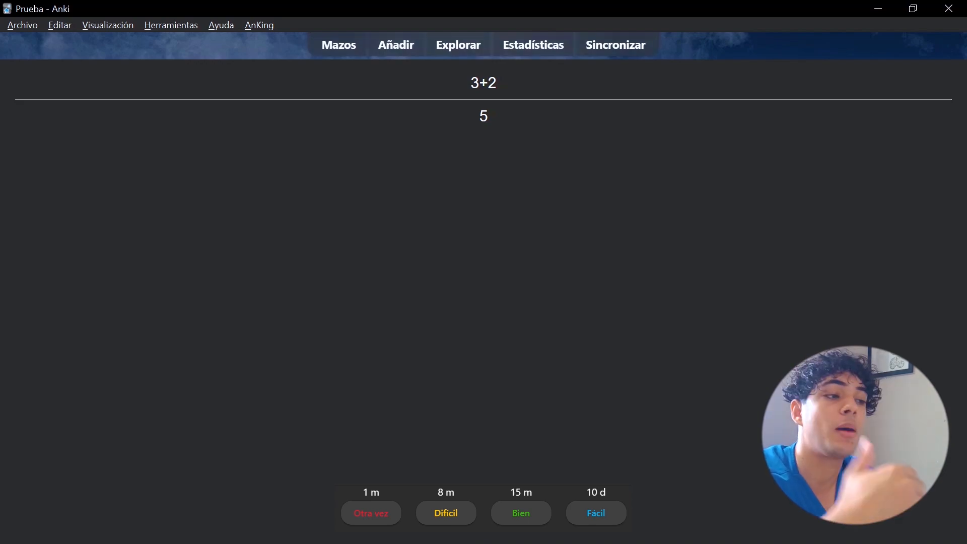
{"action": "key", "text": "space"}
Return to the deck list and switch to the MasterClass II slide show in PowerPoint.
{"action": "left_click", "coordinate": [337, 48]}
{"action": "key", "text": "alt+Tab"}
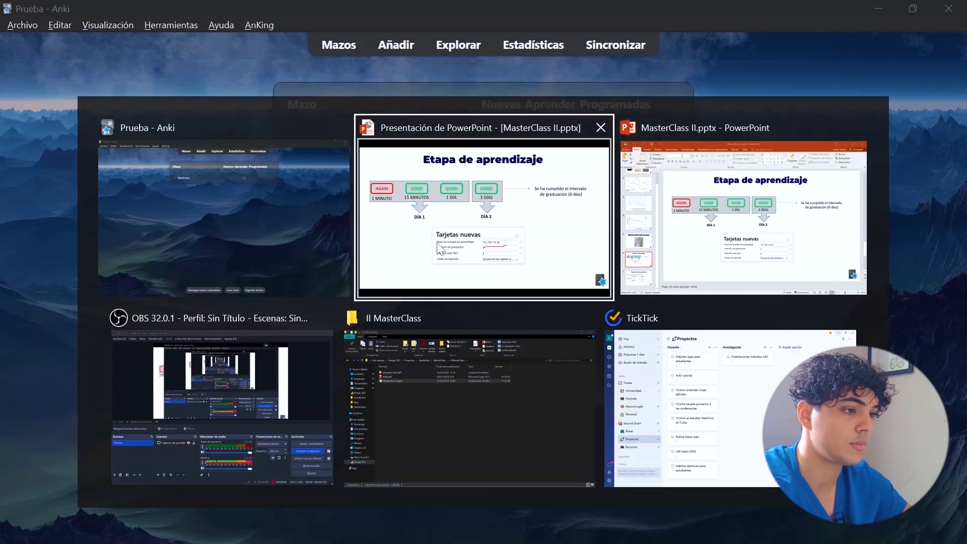
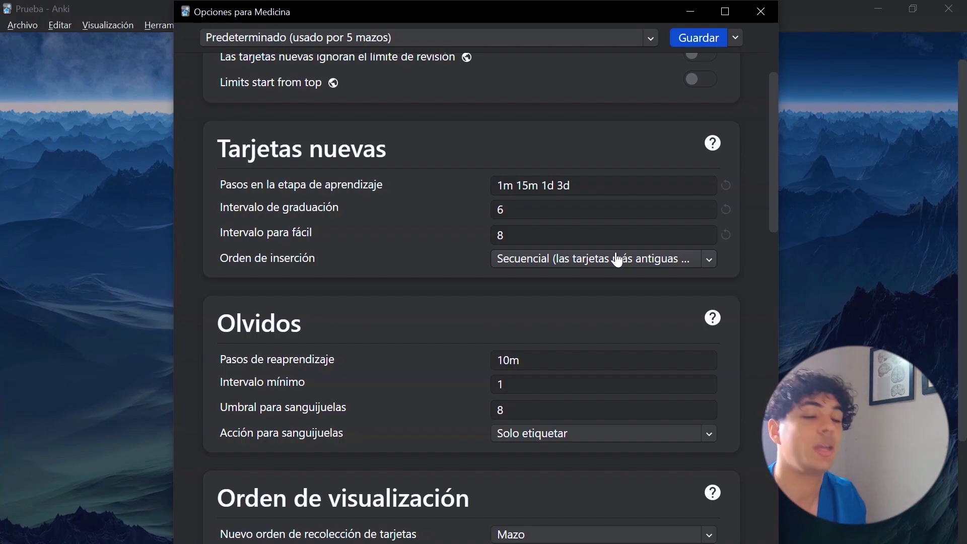
Examine the relearning steps under Olvidos and compare them with the learning settings under Tarjetas nuevas.
{"action": "scroll", "coordinate": [417, 319], "scroll_direction": "down", "scroll_amount": 3}
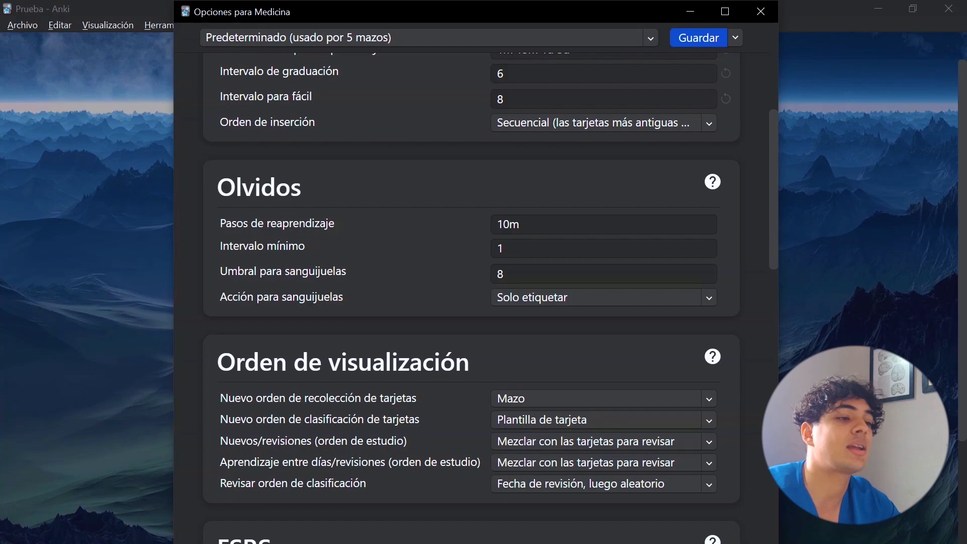
{"action": "left_click_drag", "start_coordinate": [524, 225], "coordinate": [458, 232]}
{"action": "left_click", "coordinate": [534, 224]}
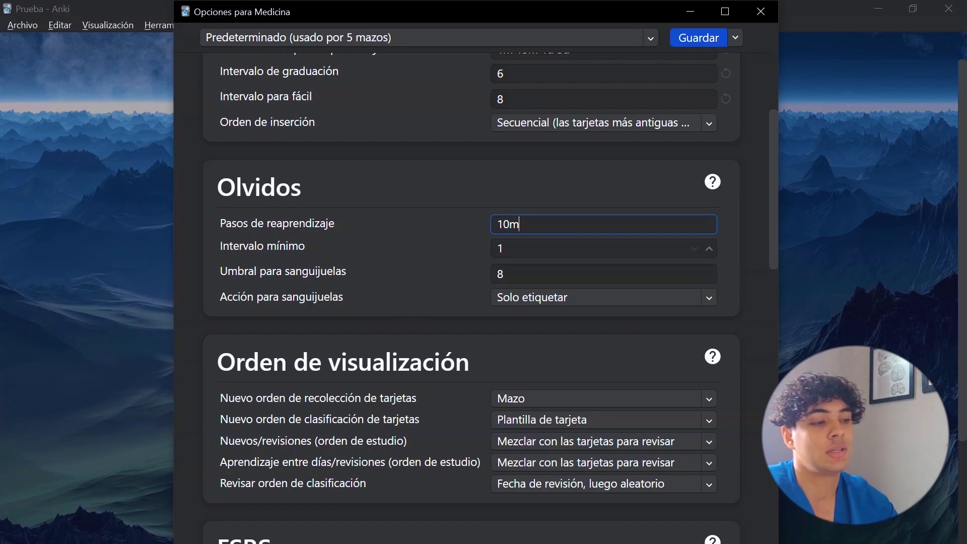
{"action": "scroll", "coordinate": [471, 292], "scroll_direction": "up", "scroll_amount": 2}
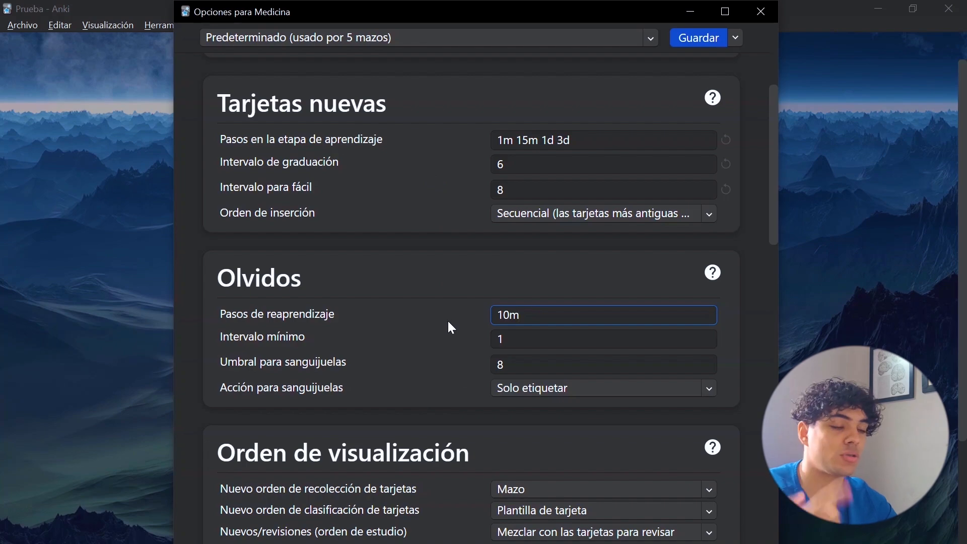
{"action": "scroll", "coordinate": [461, 312], "scroll_direction": "up", "scroll_amount": 3}
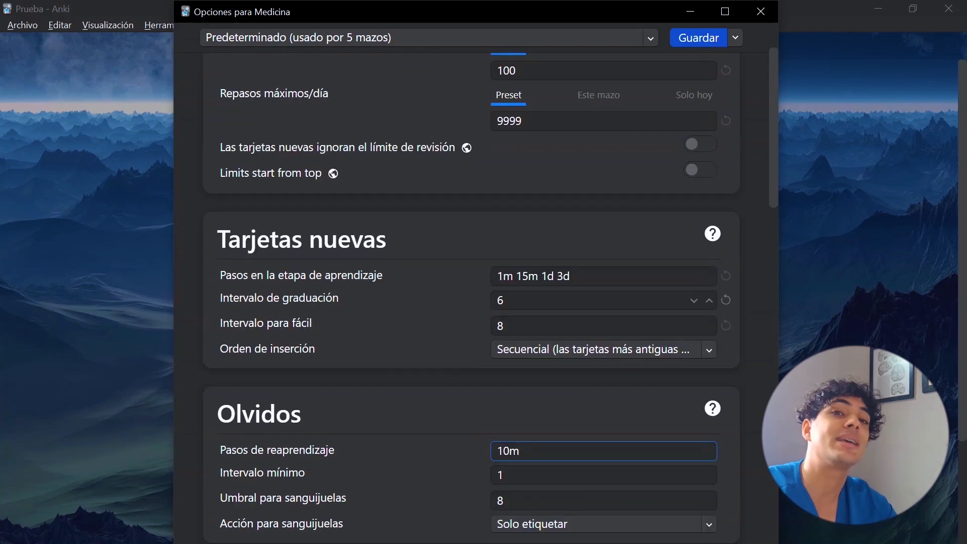
{"action": "scroll", "coordinate": [512, 292], "scroll_direction": "down", "scroll_amount": 3}
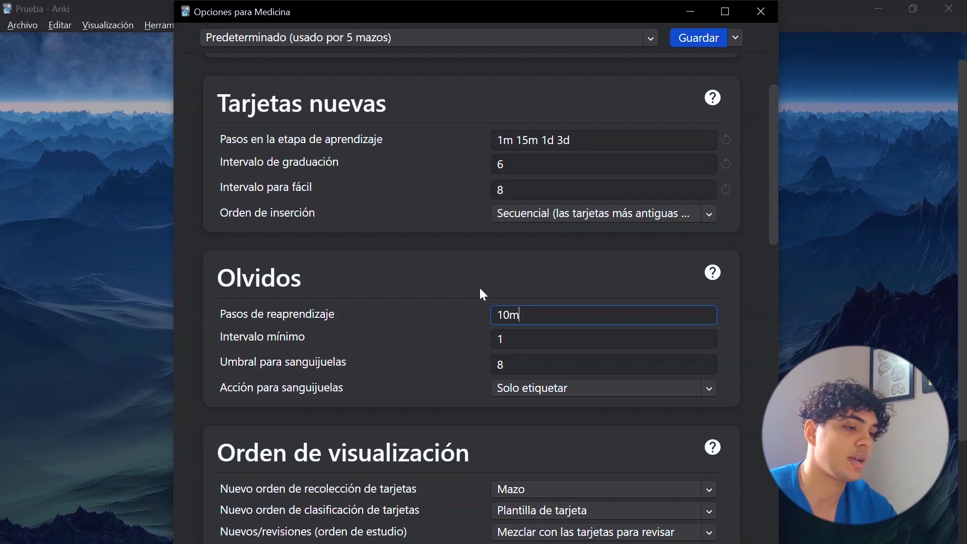
Choose Solo etiquetar as the leech action under Olvidos and inspect the leech threshold.
{"action": "key", "text": "Tab"}
{"action": "key", "text": "Tab"}
{"action": "left_click", "coordinate": [504, 365]}
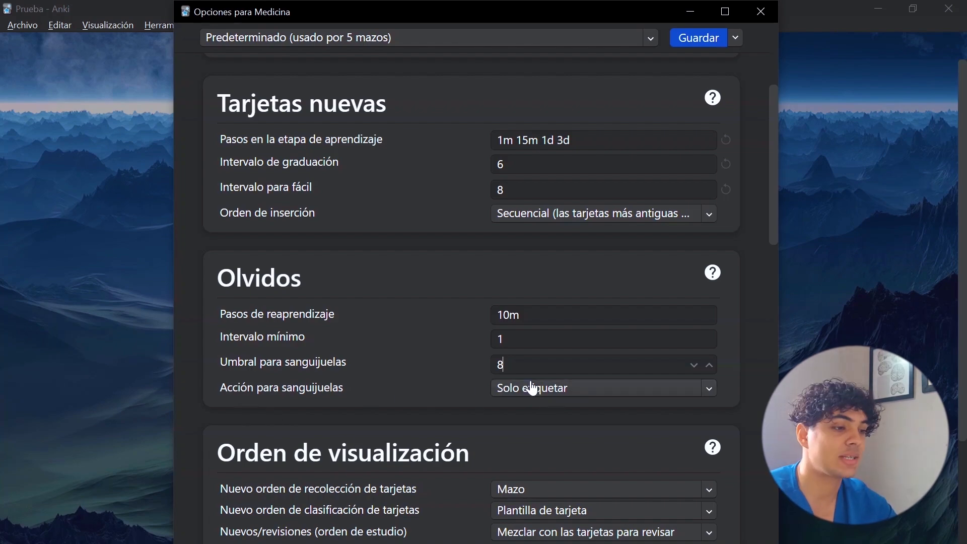
{"action": "left_click", "coordinate": [584, 392]}
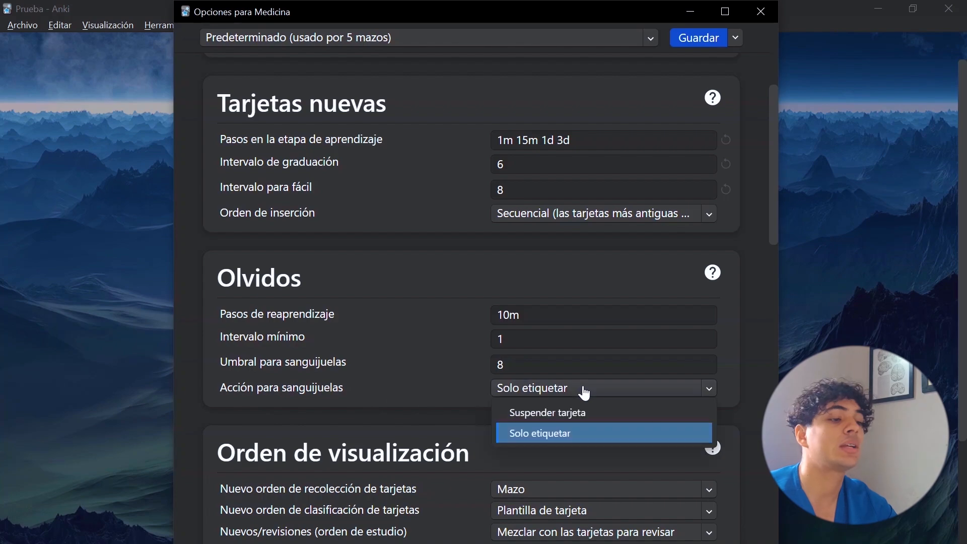
{"action": "left_click", "coordinate": [552, 434]}
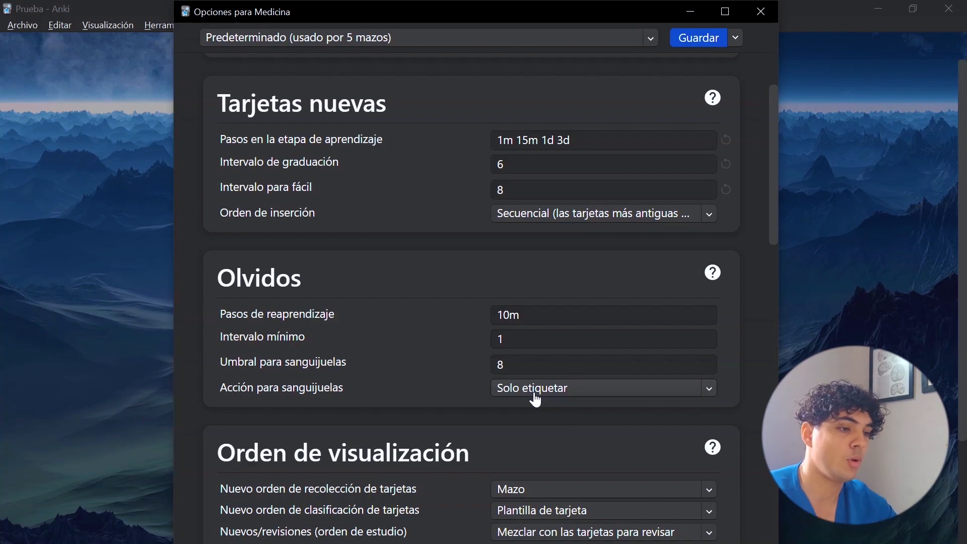
{"action": "double_click", "coordinate": [502, 365]}
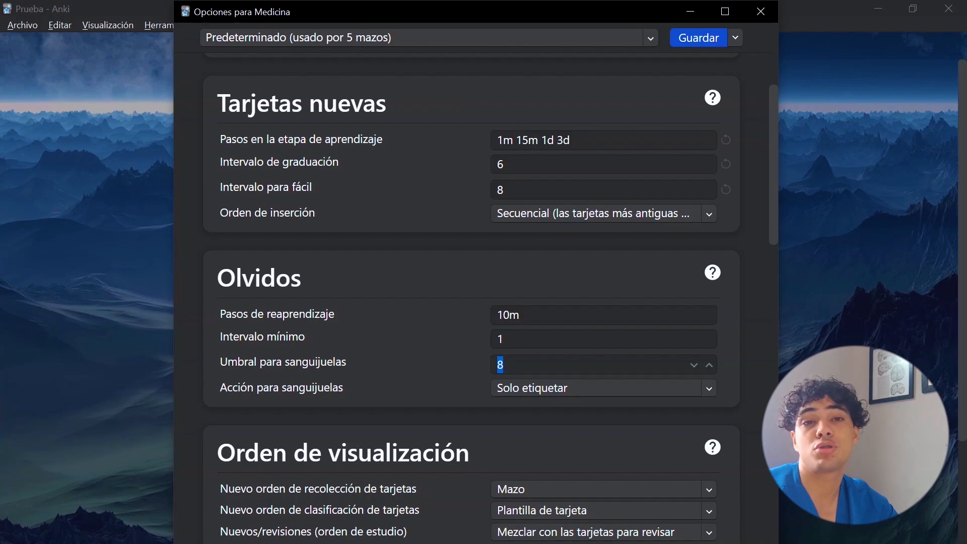
{"action": "left_click", "coordinate": [503, 364]}
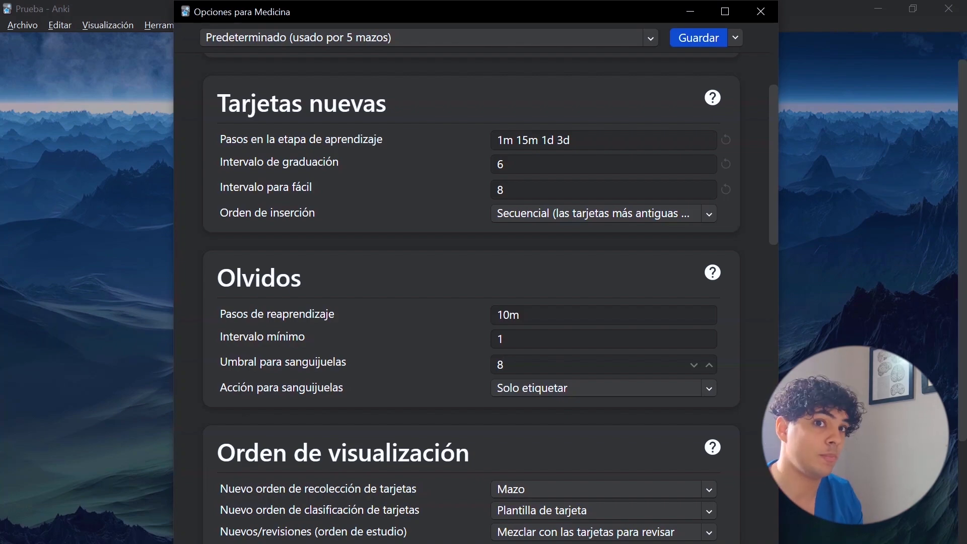
Set Nuevos/revisiones to Mostrar después de las tarjetas para revisar and Aprendizaje entre días/revisiones to Mezclar con las tarjetas para revisar.
{"action": "scroll", "coordinate": [412, 352], "scroll_direction": "down", "scroll_amount": 3}
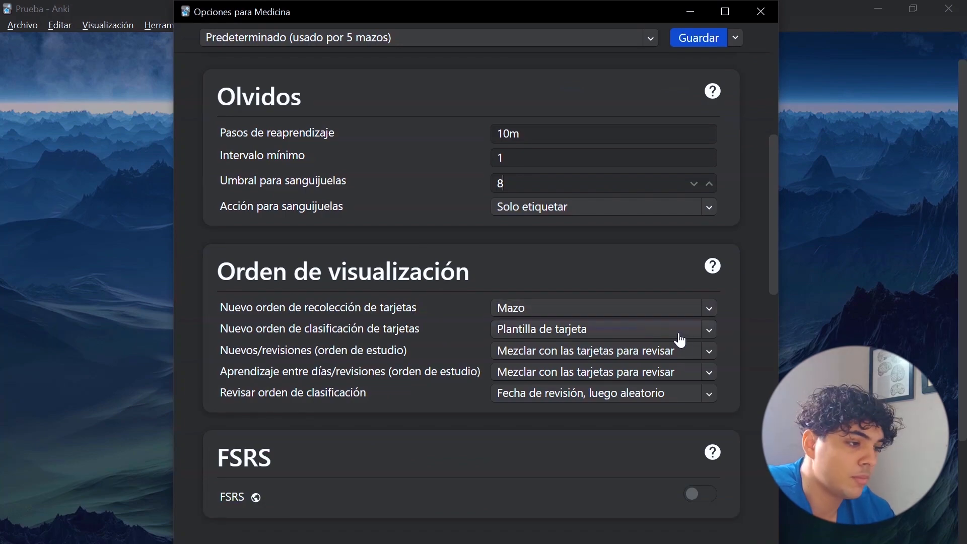
{"action": "left_click", "coordinate": [551, 358]}
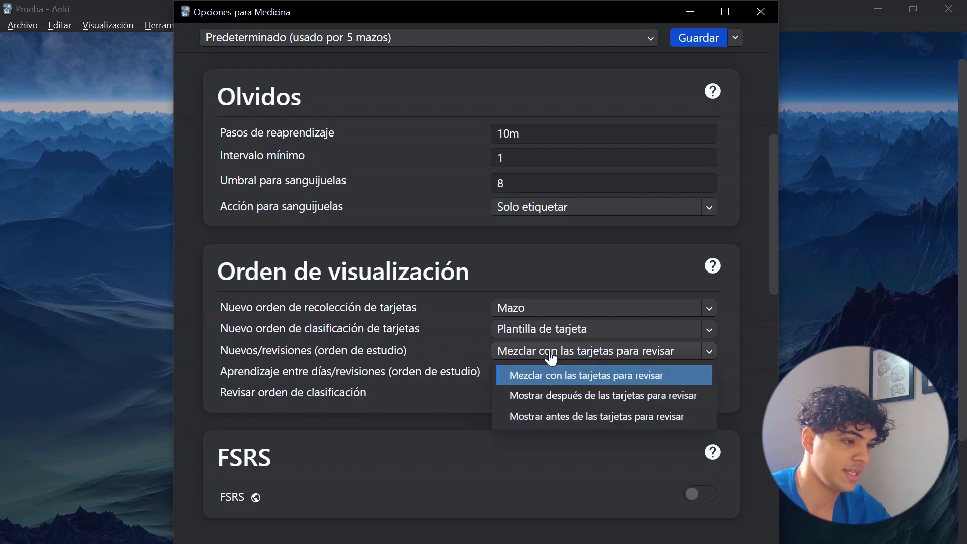
{"action": "left_click", "coordinate": [571, 396]}
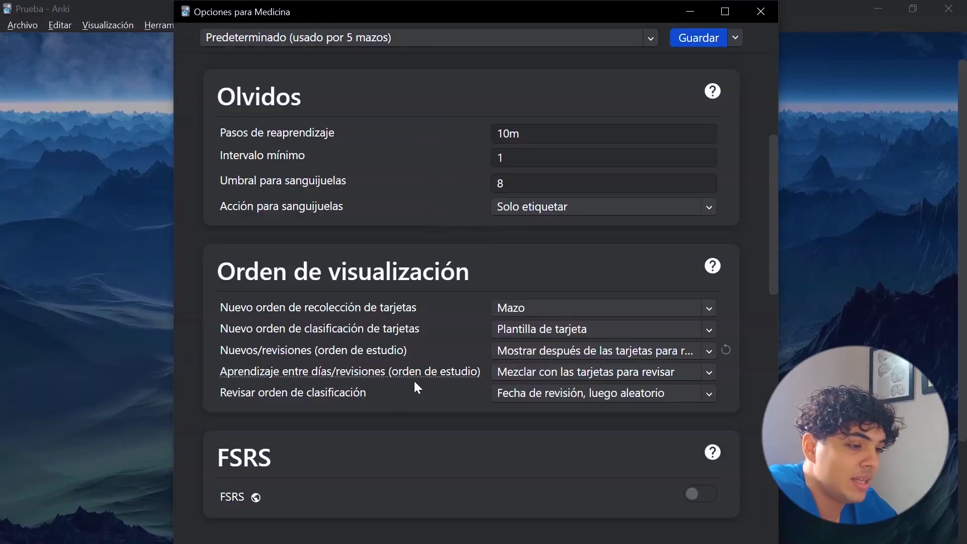
{"action": "left_click", "coordinate": [552, 377]}
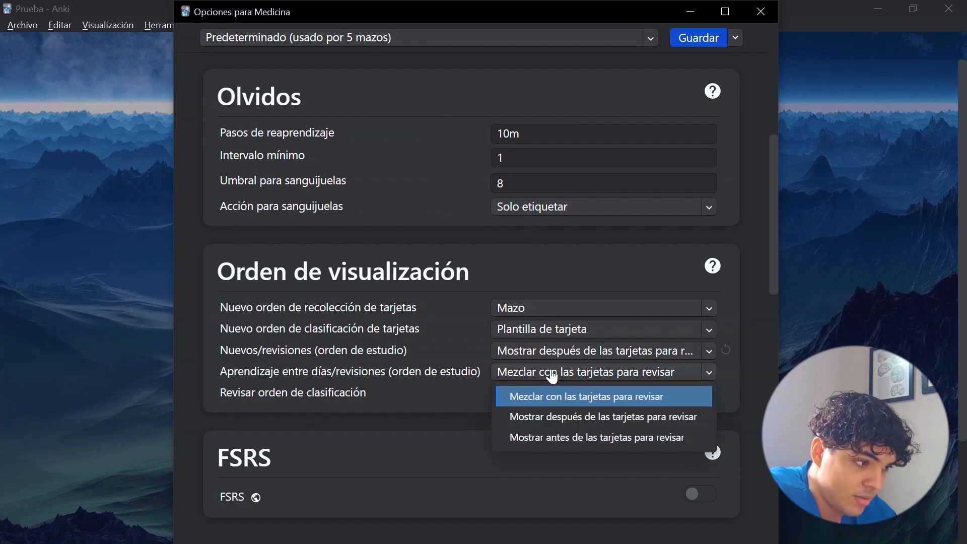
{"action": "left_click", "coordinate": [574, 397]}
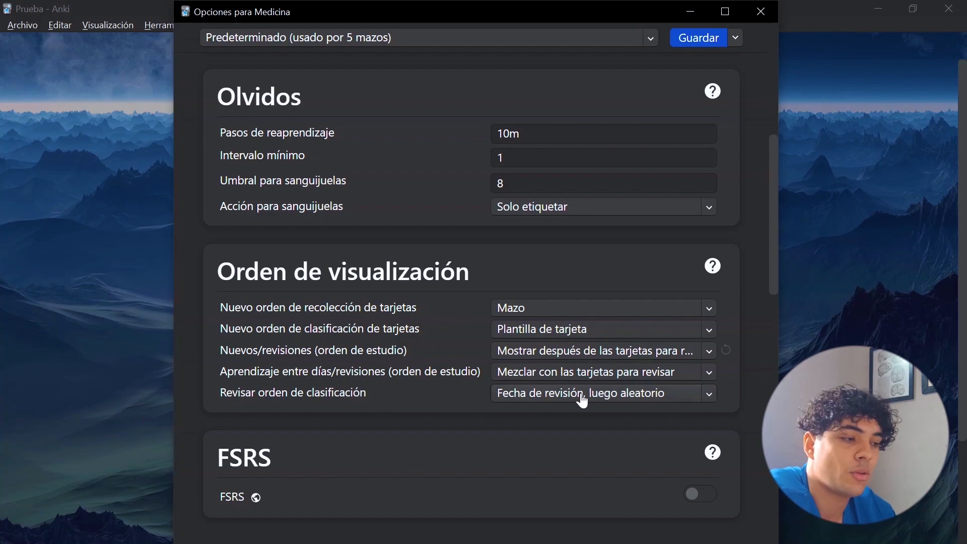
Examine the FSRS, Enterrar and Audio sections of the deck options, and review the learning and lapse settings again.
{"action": "scroll", "coordinate": [583, 403], "scroll_direction": "down", "scroll_amount": 3}
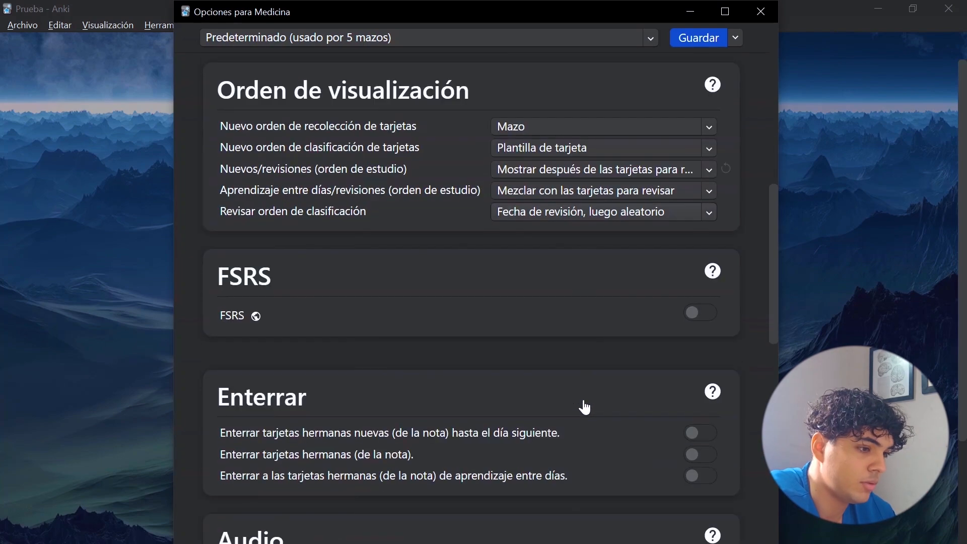
{"action": "left_click_drag", "start_coordinate": [218, 277], "coordinate": [272, 276]}
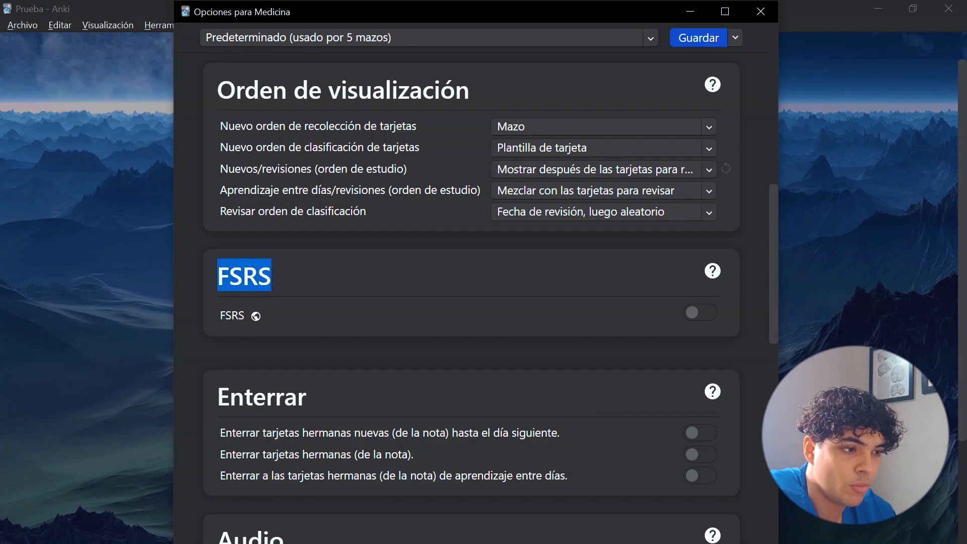
{"action": "left_click", "coordinate": [270, 278]}
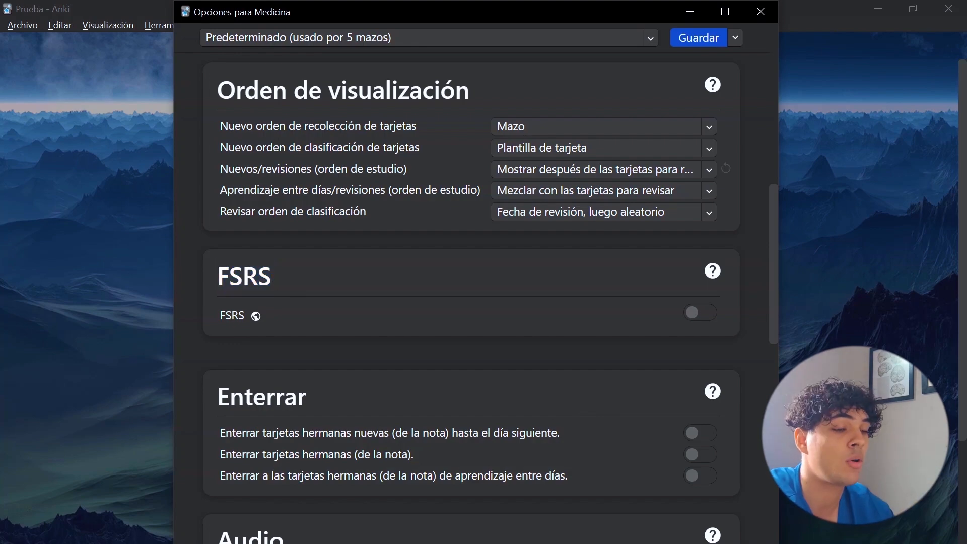
{"action": "scroll", "coordinate": [270, 285], "scroll_direction": "down", "scroll_amount": 3}
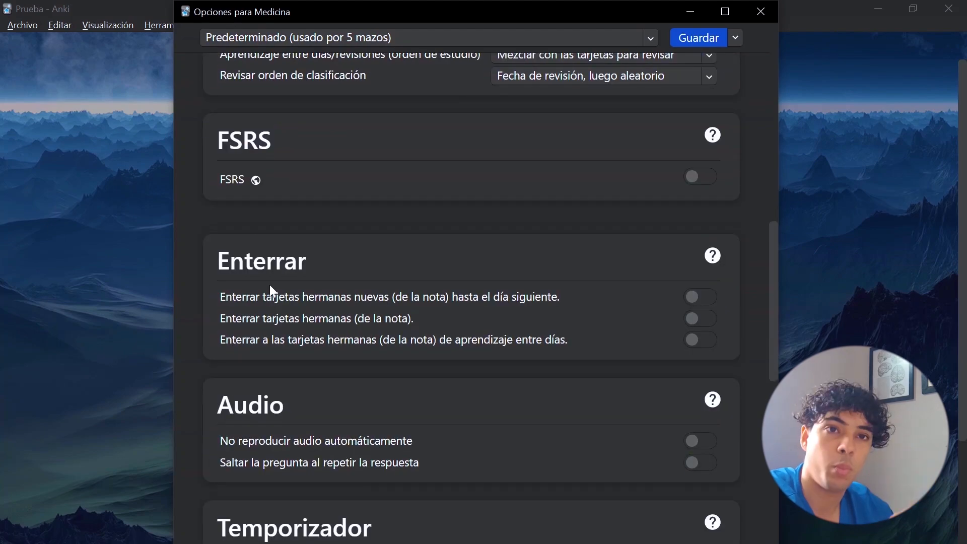
{"action": "scroll", "coordinate": [270, 285], "scroll_direction": "down", "scroll_amount": 1}
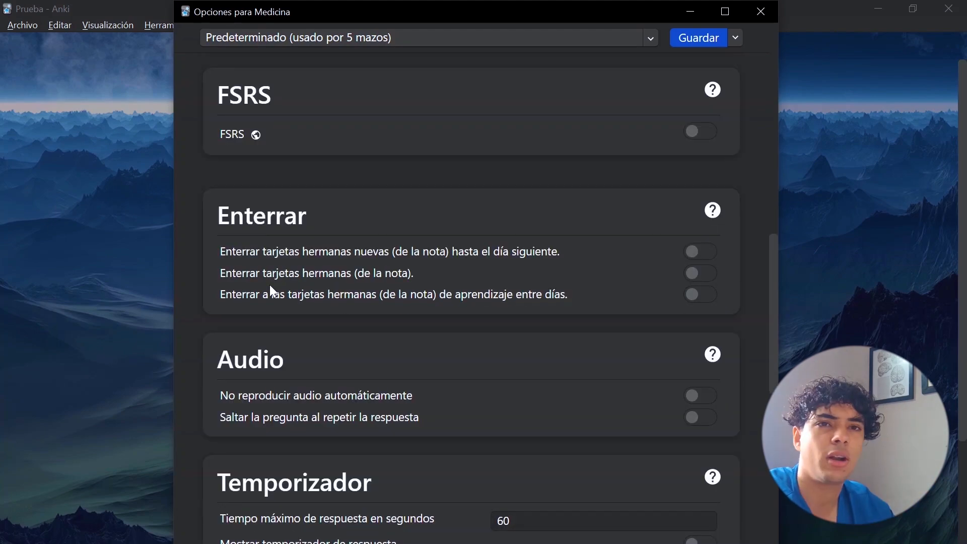
{"action": "scroll", "coordinate": [270, 285], "scroll_direction": "up", "scroll_amount": 15}
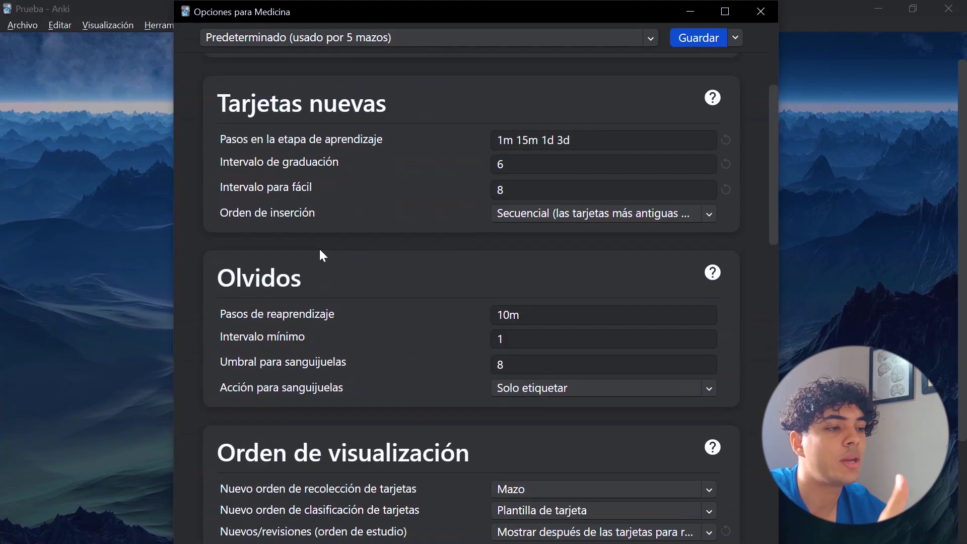
Under Enterrar, enable burying new sibling cards until the following day and burying sibling cards in interday learning.
{"action": "scroll", "coordinate": [320, 252], "scroll_direction": "down", "scroll_amount": 14}
{"action": "scroll", "coordinate": [275, 266], "scroll_direction": "up", "scroll_amount": 2}
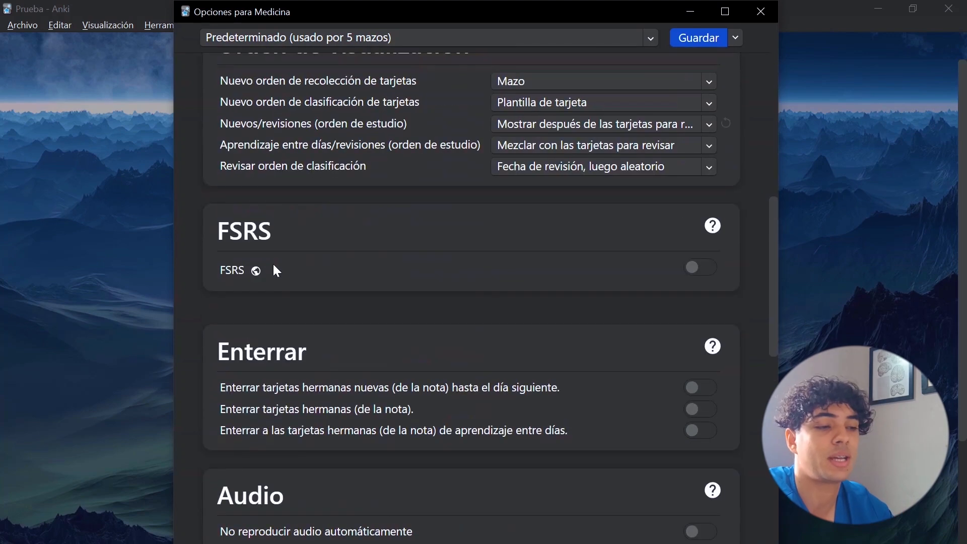
{"action": "left_click_drag", "start_coordinate": [217, 232], "coordinate": [273, 233]}
{"action": "left_click", "coordinate": [275, 233]}
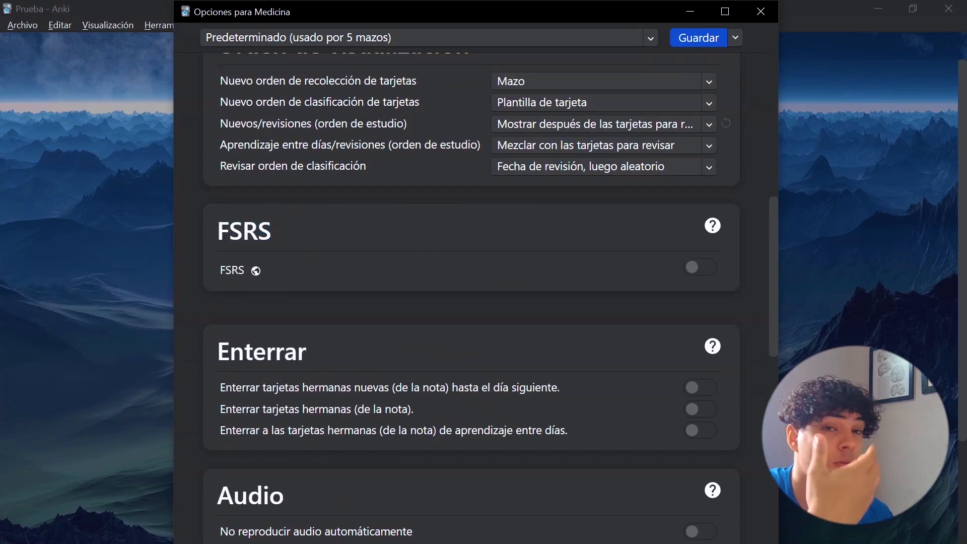
{"action": "scroll", "coordinate": [355, 249], "scroll_direction": "down", "scroll_amount": 5}
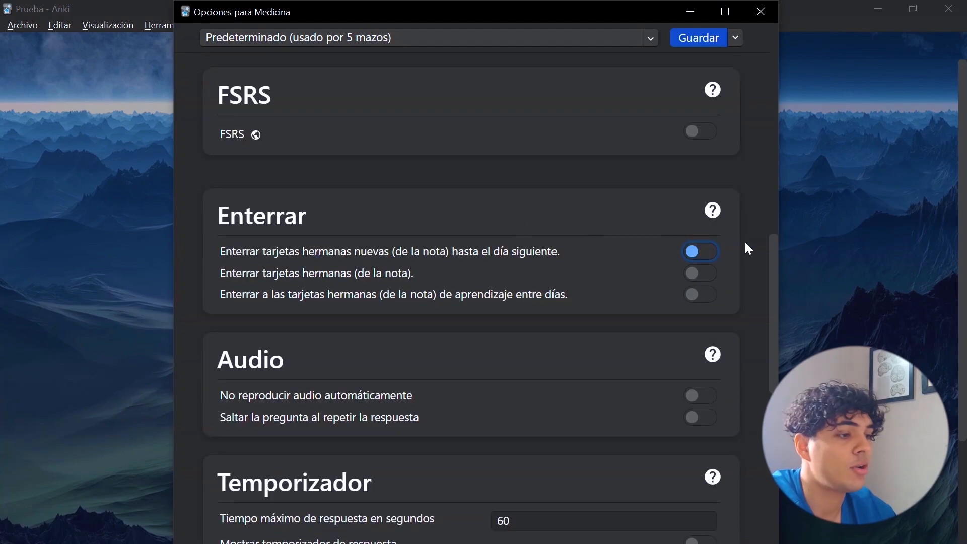
{"action": "left_click", "coordinate": [697, 253]}
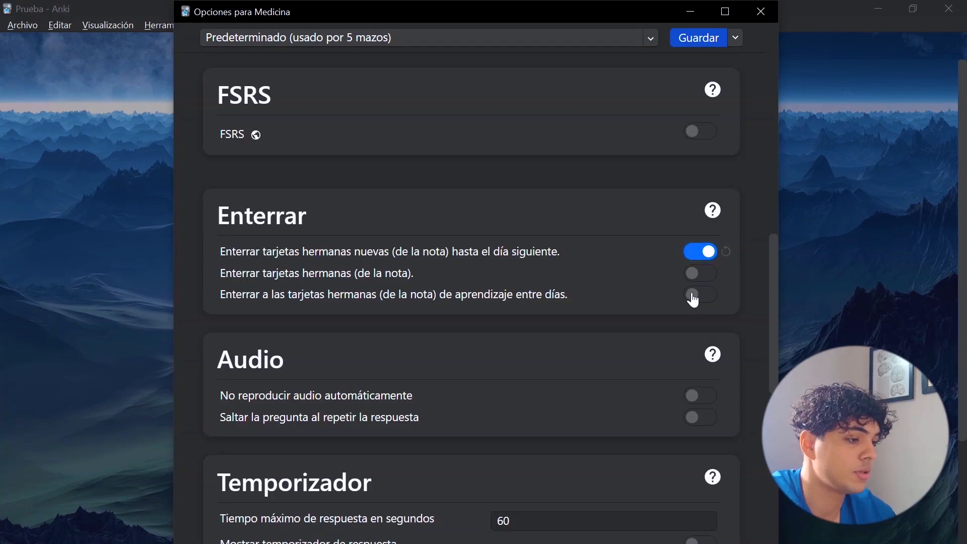
{"action": "left_click", "coordinate": [693, 295]}
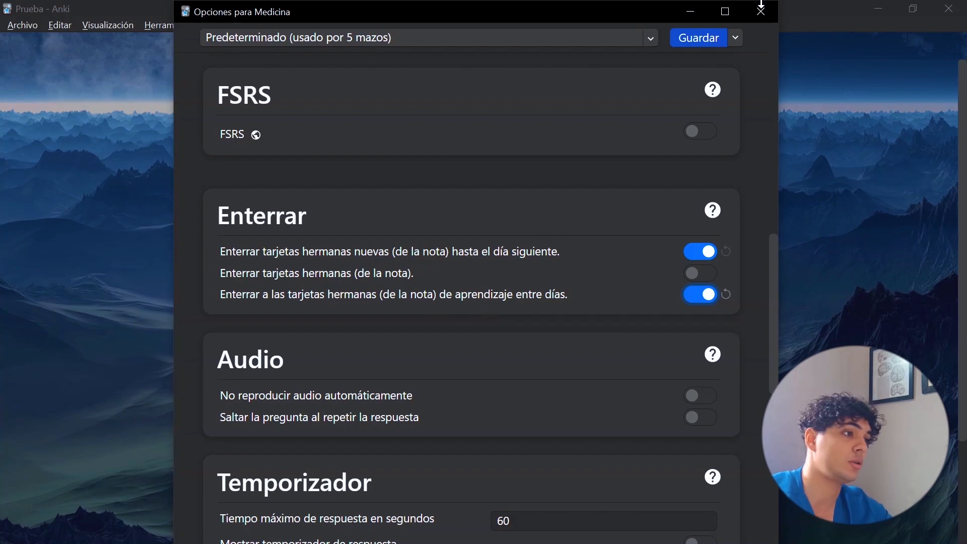
Save the Medicina deck options, keeping the changes instead of discarding them.
{"action": "left_click", "coordinate": [761, 11]}
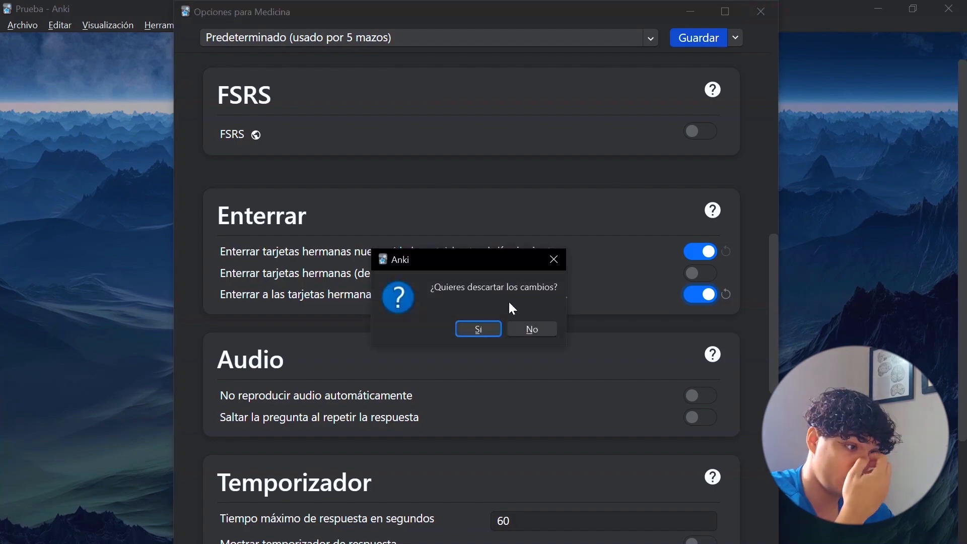
{"action": "left_click", "coordinate": [528, 330]}
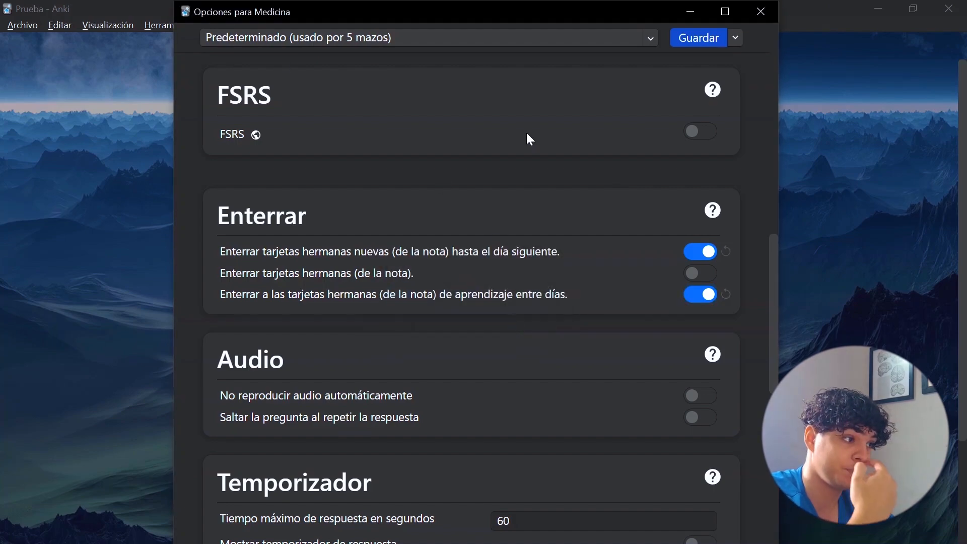
{"action": "left_click", "coordinate": [700, 43]}
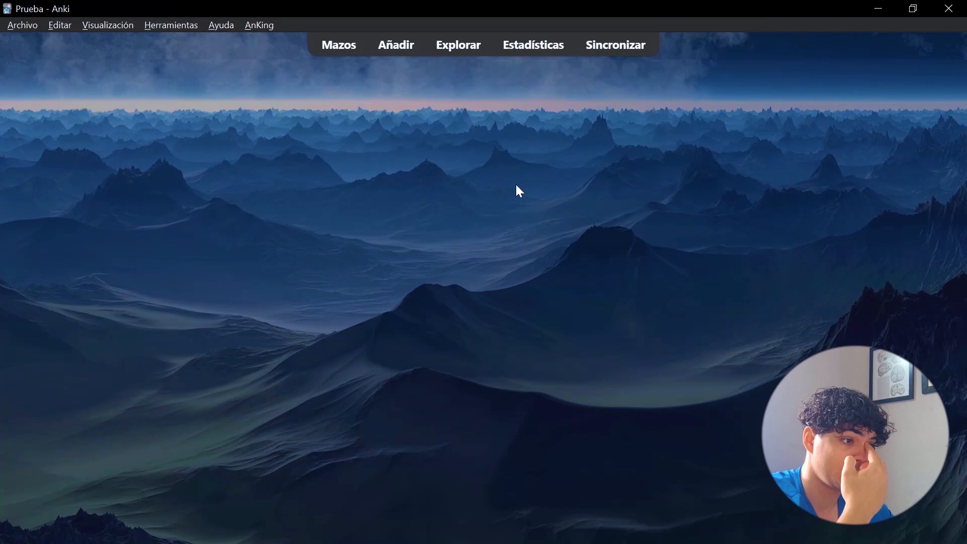
Open the Medicina::002 Segundo año deck and start a new note of type Respuesta anidada.
{"action": "left_click", "coordinate": [378, 242]}
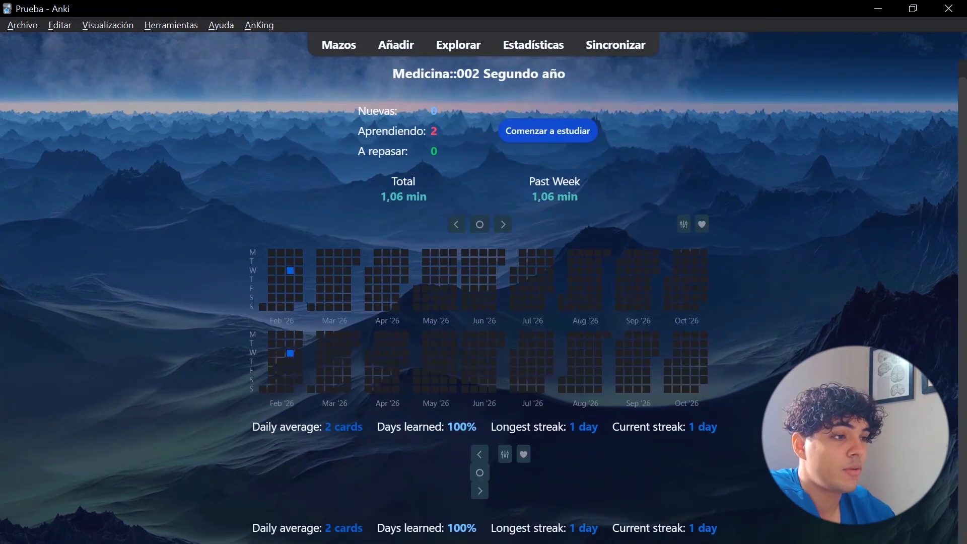
{"action": "left_click", "coordinate": [393, 50]}
{"action": "left_click", "coordinate": [244, 34]}
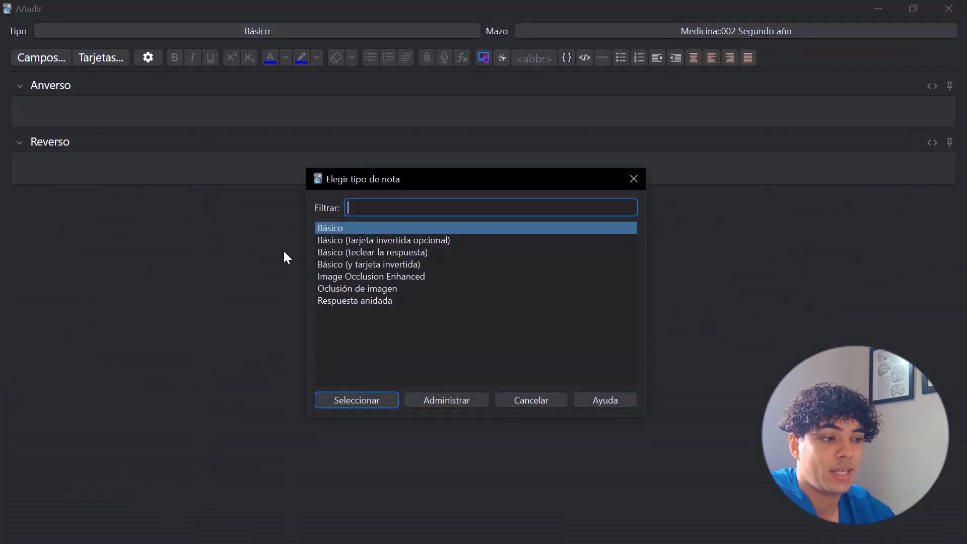
{"action": "double_click", "coordinate": [342, 301]}
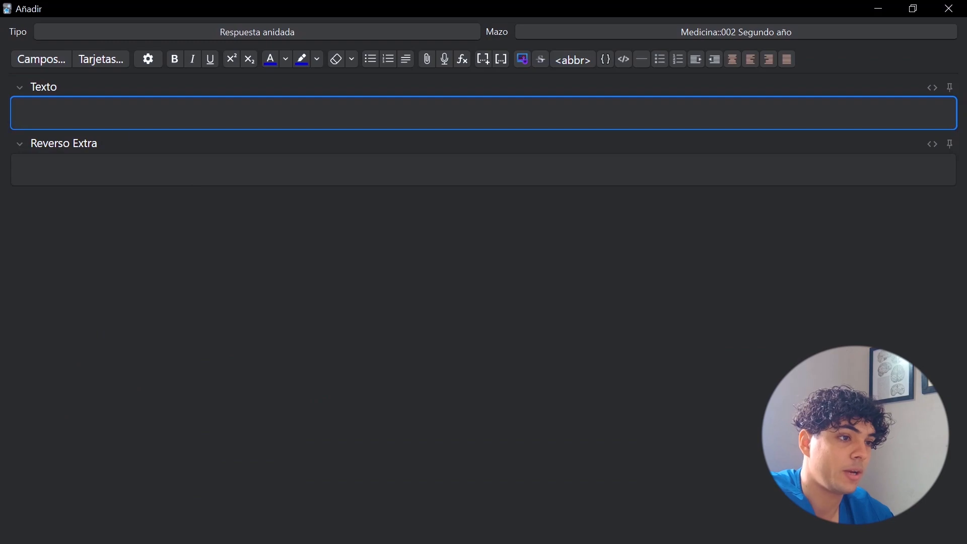
Enter "de la fosforilacion de la glucosa se encarga la glucosa 6 fosfato deshidrogenasa" as Texto and make "glucosa 6 fosfato deshidrogenasa" cloze c1.
{"action": "type", "text": "de la fosforilacion de la glucosa se encarga la glucosa 6 fosfato deshidrogenasa"}
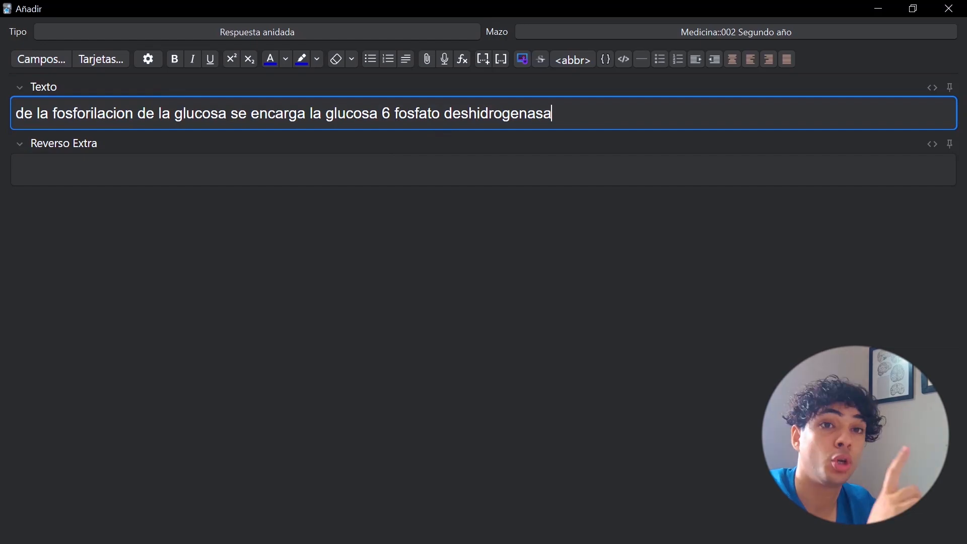
{"action": "left_click_drag", "start_coordinate": [552, 113], "coordinate": [404, 140]}
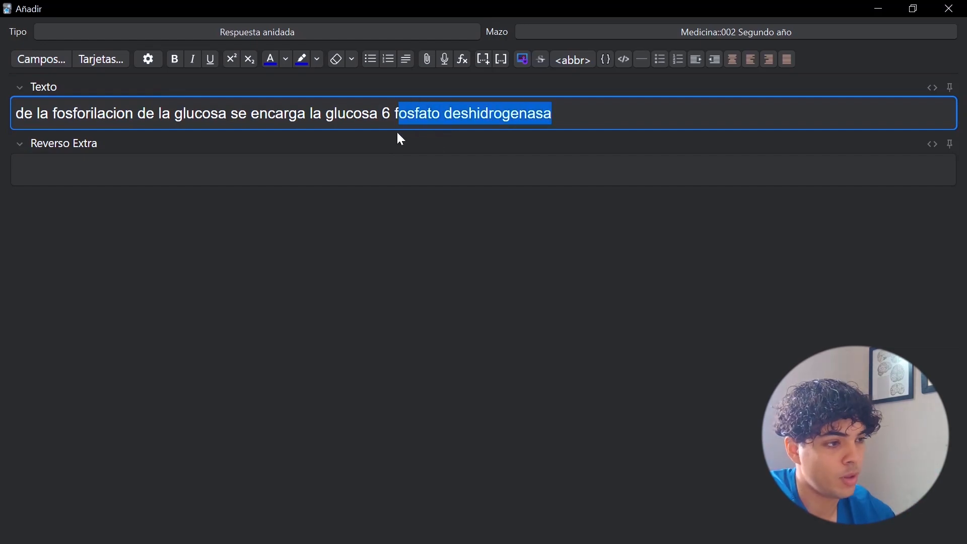
{"action": "left_click_drag", "start_coordinate": [346, 114], "coordinate": [326, 114]}
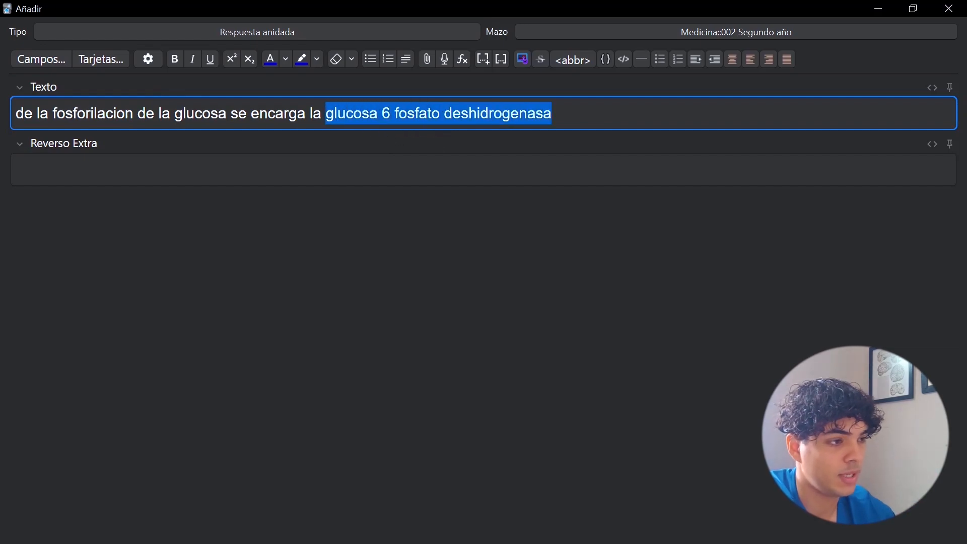
{"action": "left_click", "coordinate": [500, 63]}
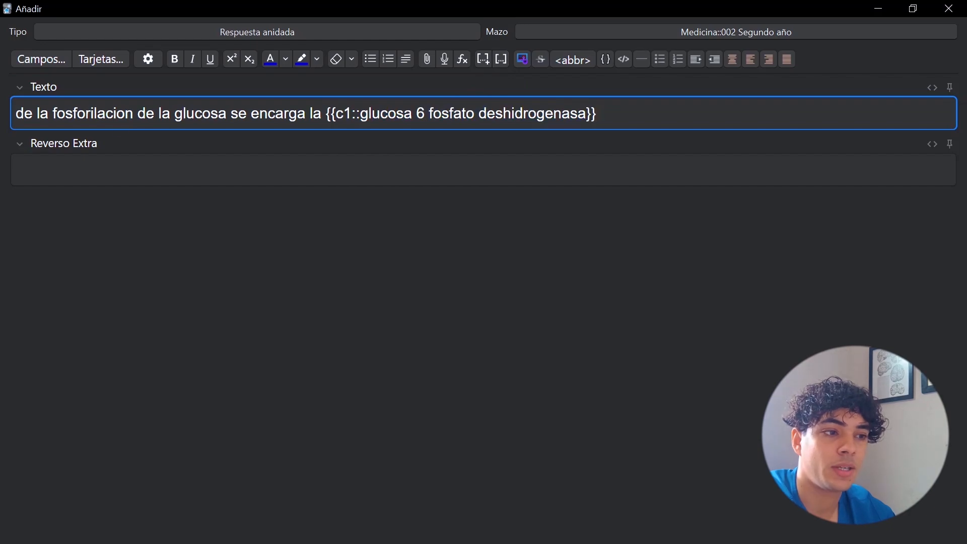
Make "la fosforilacion de la glucosa" a separate cloze, c2, in the note's Texto field.
{"action": "left_click_drag", "start_coordinate": [38, 114], "coordinate": [227, 113]}
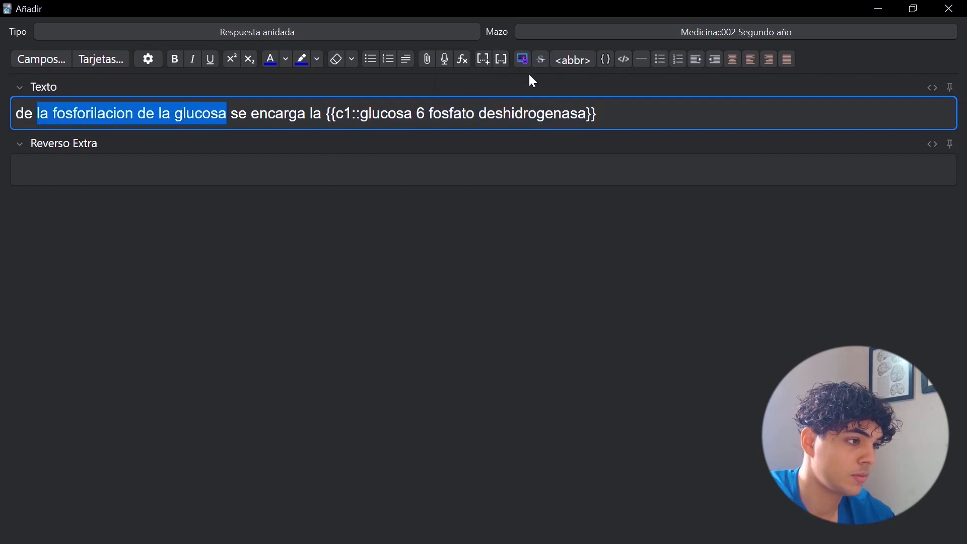
{"action": "left_click", "coordinate": [484, 61]}
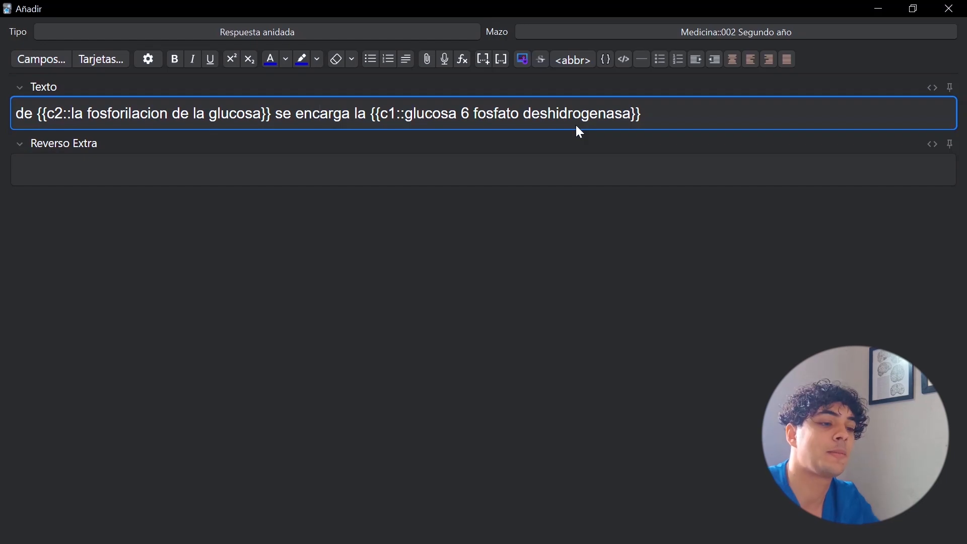
Return to the deck list from the note editor and reopen the Medicina deck's options.
{"action": "key", "text": "alt+Tab"}
{"action": "left_click", "coordinate": [547, 262]}
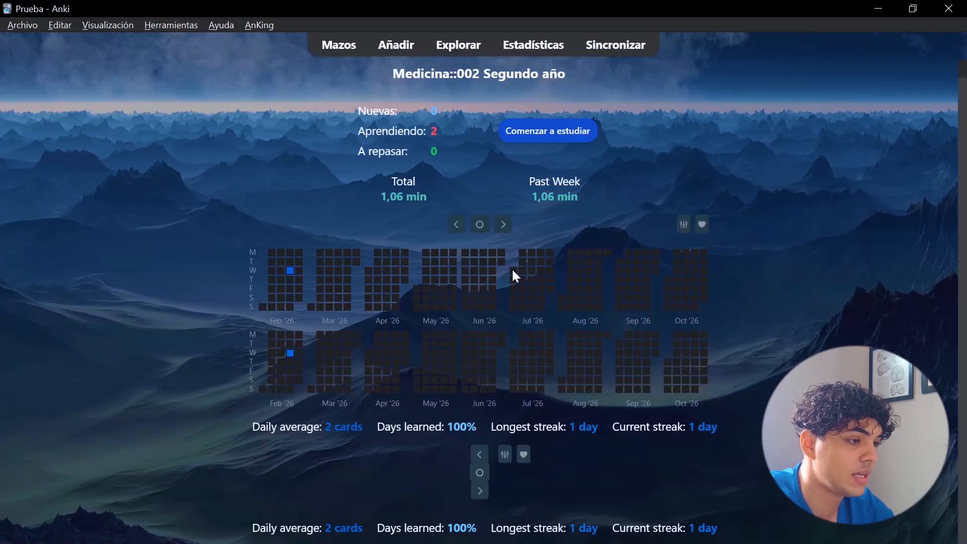
{"action": "left_click", "coordinate": [346, 57]}
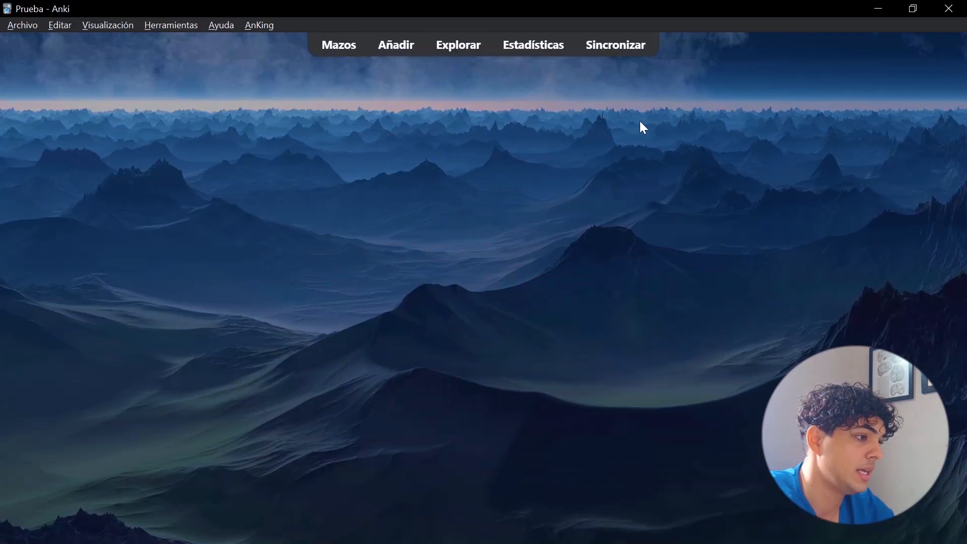
Examine the Audio, Temporizador, Avance Automático and Easy Days sections of the deck options.
{"action": "scroll", "coordinate": [454, 398], "scroll_direction": "down", "scroll_amount": 3}
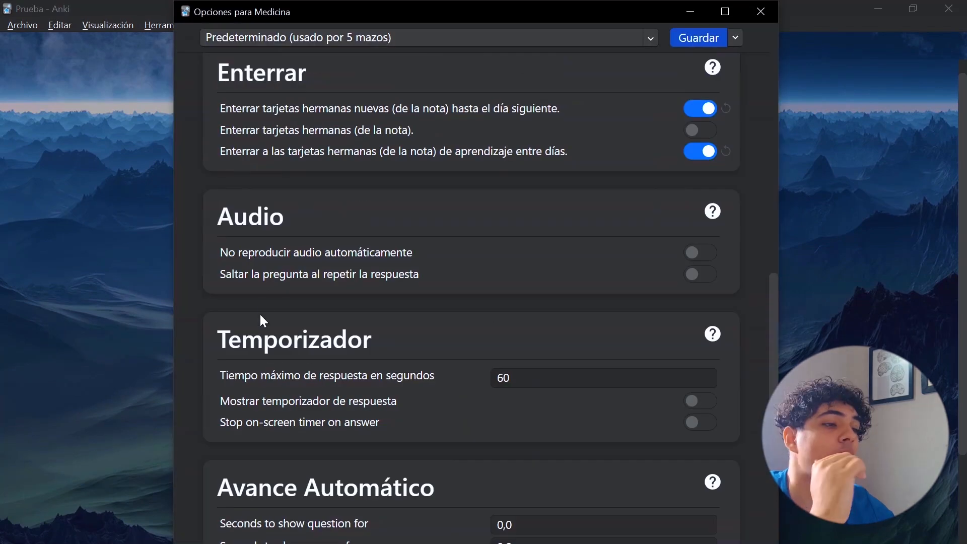
{"action": "scroll", "coordinate": [295, 222], "scroll_direction": "down", "scroll_amount": 3}
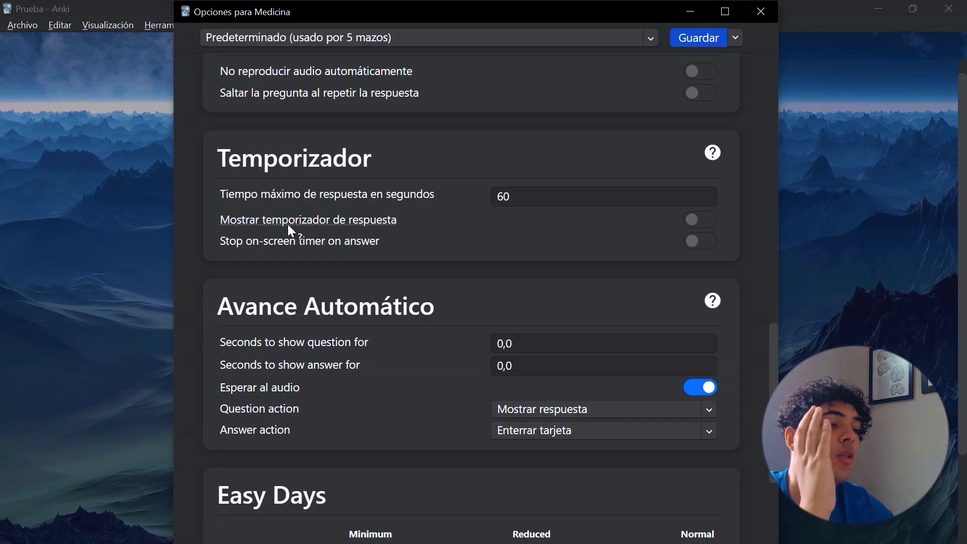
{"action": "scroll", "coordinate": [290, 224], "scroll_direction": "down", "scroll_amount": 1}
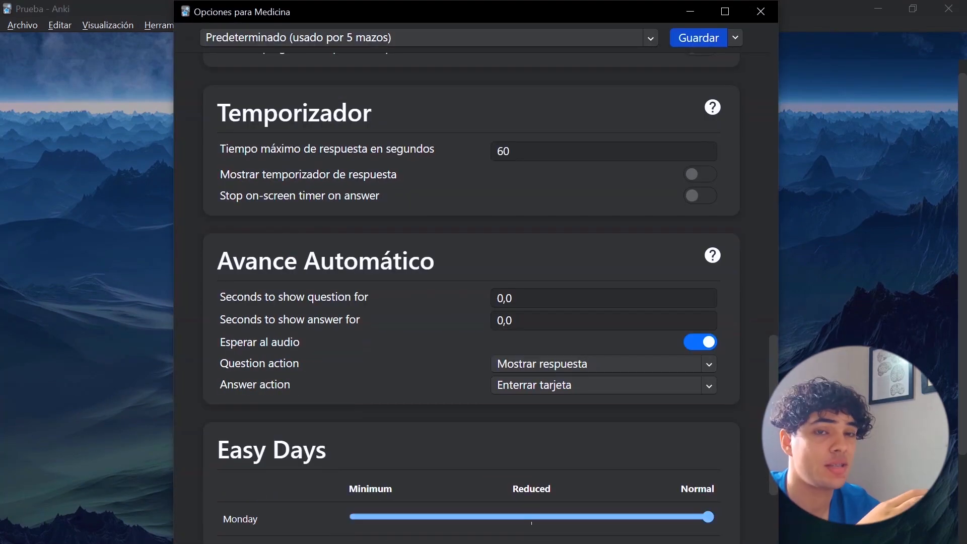
{"action": "scroll", "coordinate": [261, 251], "scroll_direction": "down", "scroll_amount": 5}
{"action": "scroll", "coordinate": [261, 250], "scroll_direction": "down", "scroll_amount": 2}
{"action": "scroll", "coordinate": [261, 251], "scroll_direction": "up", "scroll_amount": 3}
{"action": "triple_click", "coordinate": [341, 234]}
{"action": "left_click", "coordinate": [341, 233]}
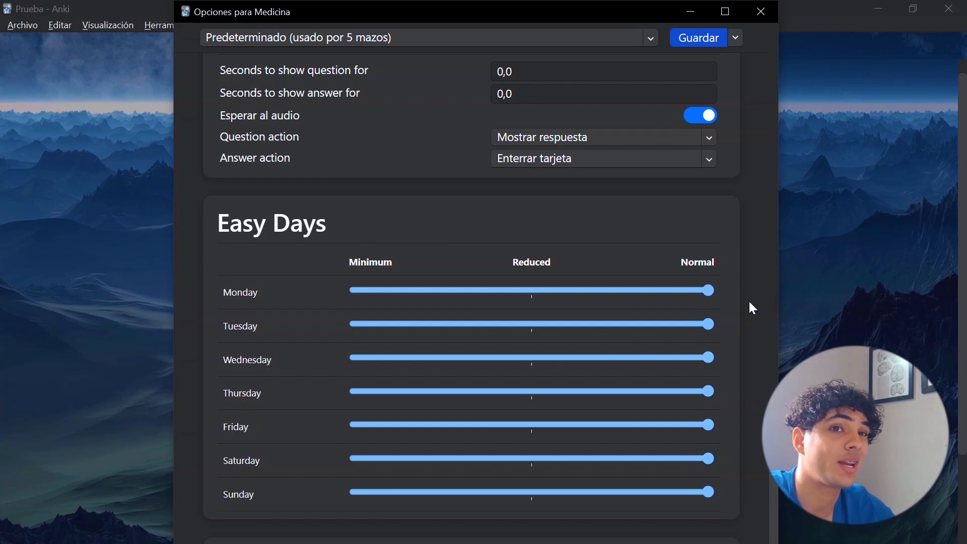
Try lowering Monday's Easy Days load to Minimum and restore it to Normal.
{"action": "left_click_drag", "start_coordinate": [705, 292], "coordinate": [592, 286]}
{"action": "left_click_drag", "start_coordinate": [488, 285], "coordinate": [414, 297]}
{"action": "left_click_drag", "start_coordinate": [355, 290], "coordinate": [724, 284]}
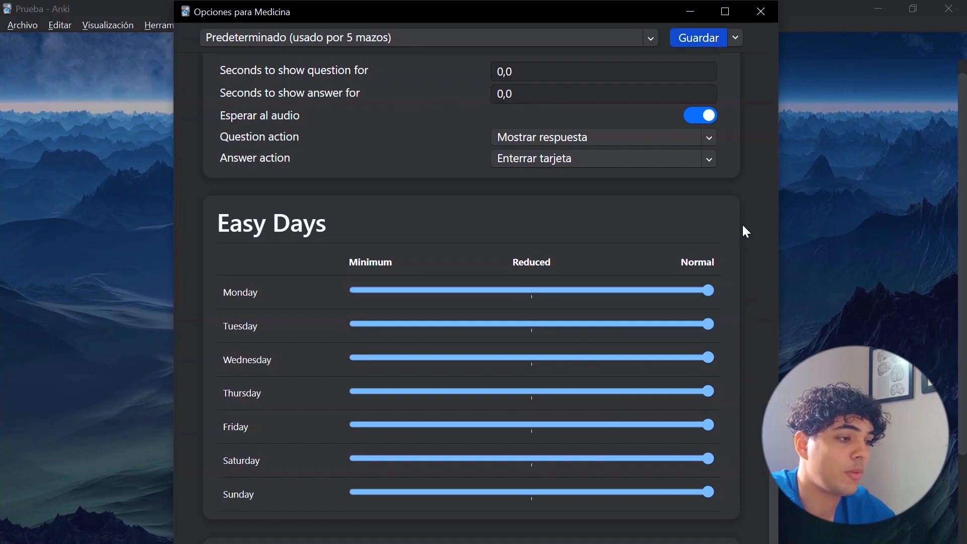
Examine the Avanzado section of the deck options, including maximum interval, starting ease and interval modifier.
{"action": "scroll", "coordinate": [750, 226], "scroll_direction": "down", "scroll_amount": 3}
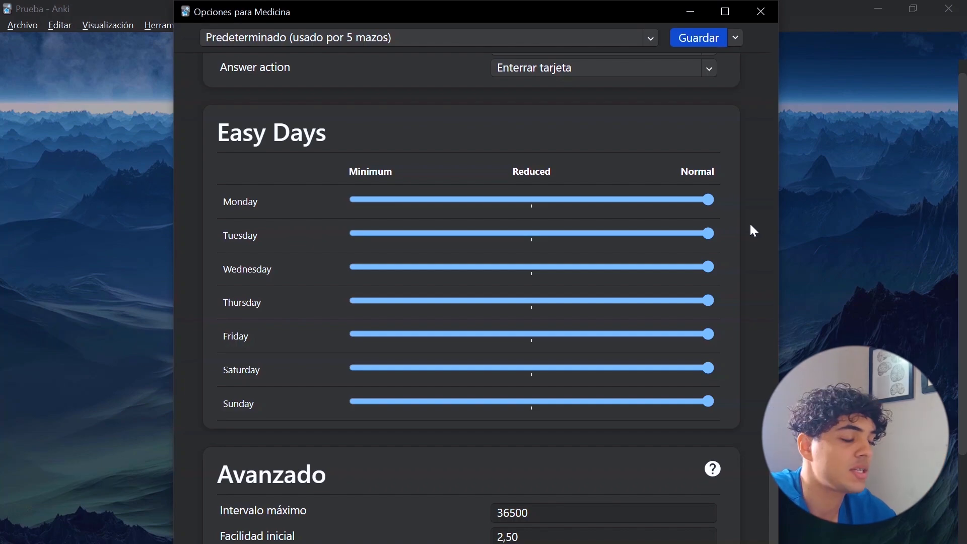
{"action": "scroll", "coordinate": [744, 225], "scroll_direction": "down", "scroll_amount": 2}
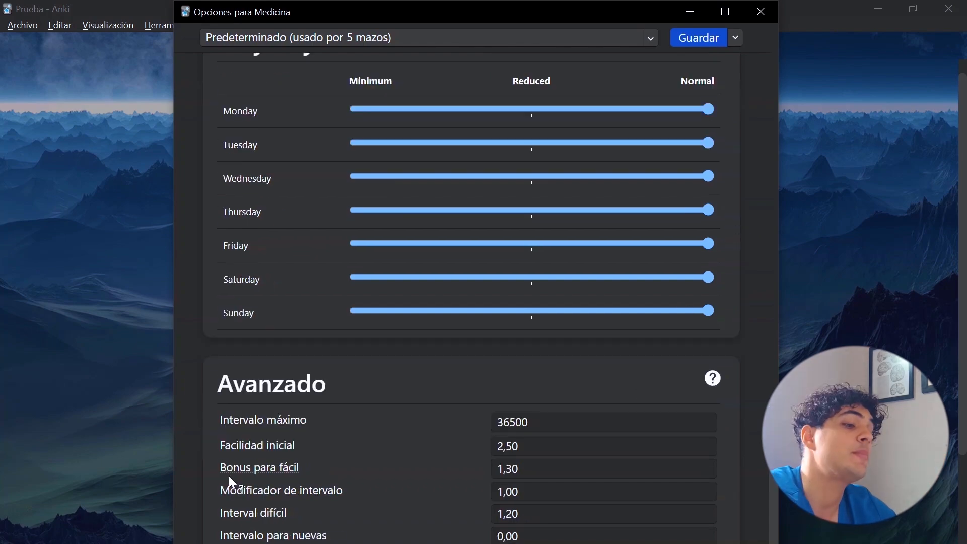
{"action": "left_click_drag", "start_coordinate": [218, 385], "coordinate": [340, 395]}
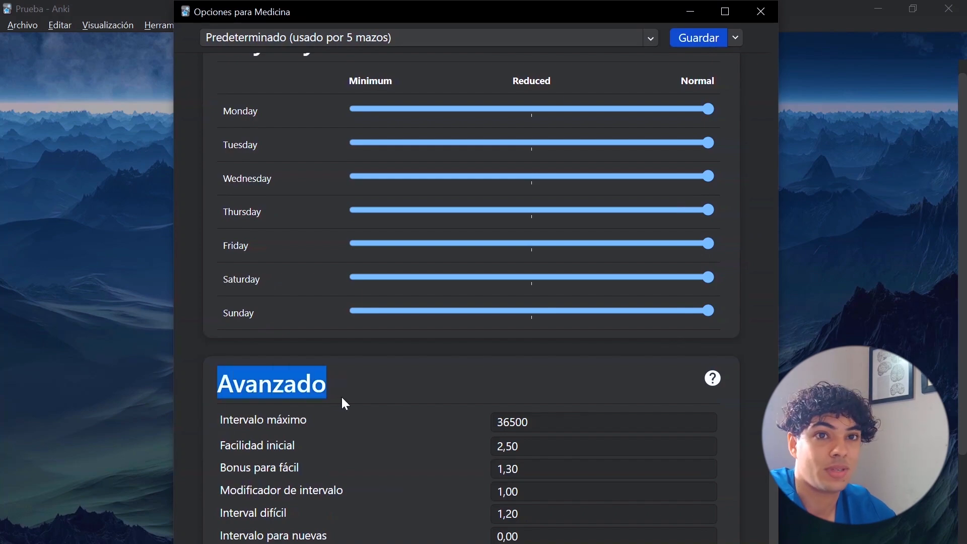
{"action": "left_click", "coordinate": [331, 394]}
Switch to the PowerPoint slide show and compare the Etapa de aprendizaje slide with the Etapa de tarjeta graduada slide.
{"action": "key", "text": "alt+Tab"}
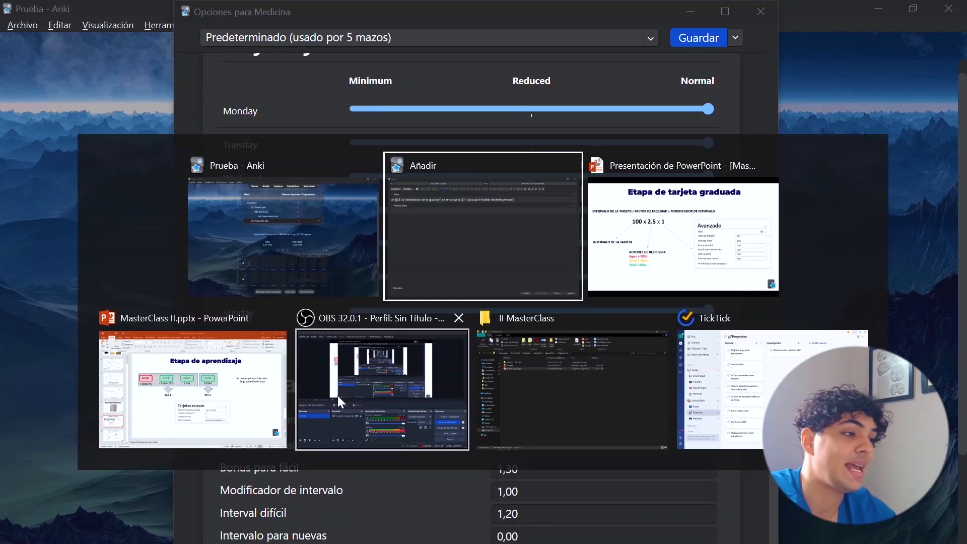
{"action": "left_click", "coordinate": [654, 264]}
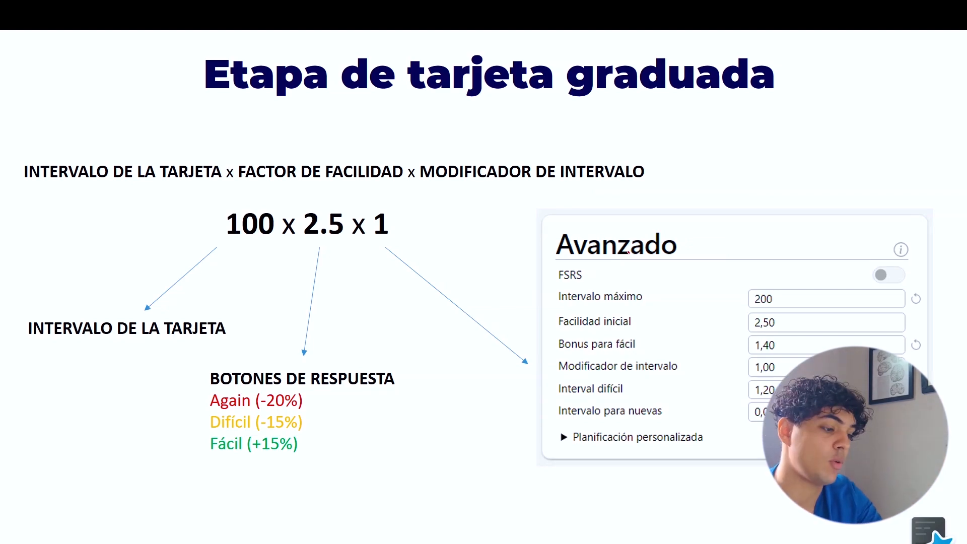
{"action": "key", "text": "Left"}
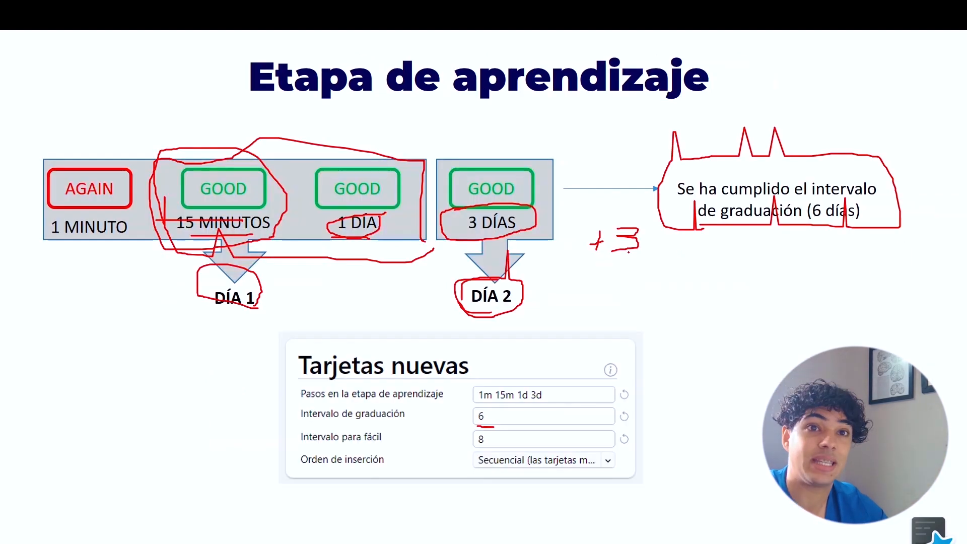
{"action": "key", "text": "Right"}
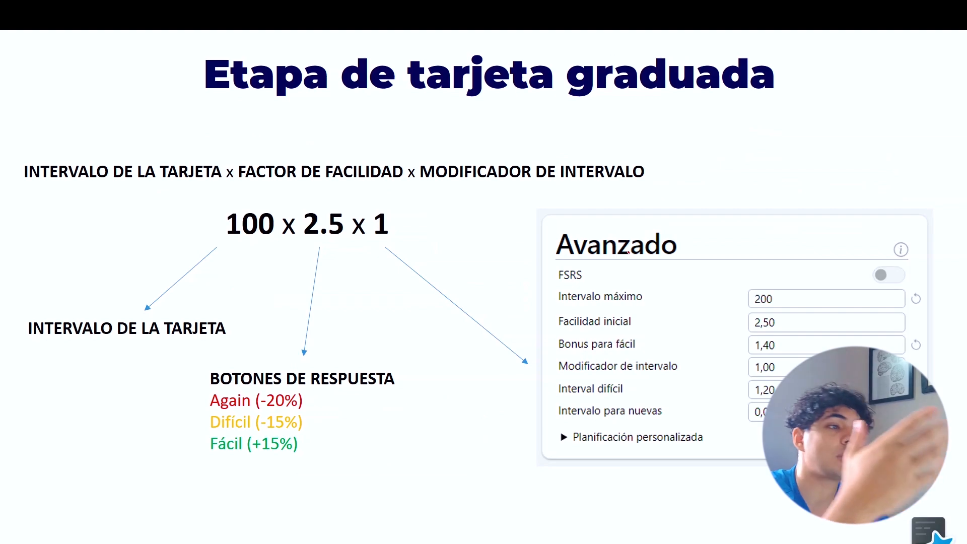